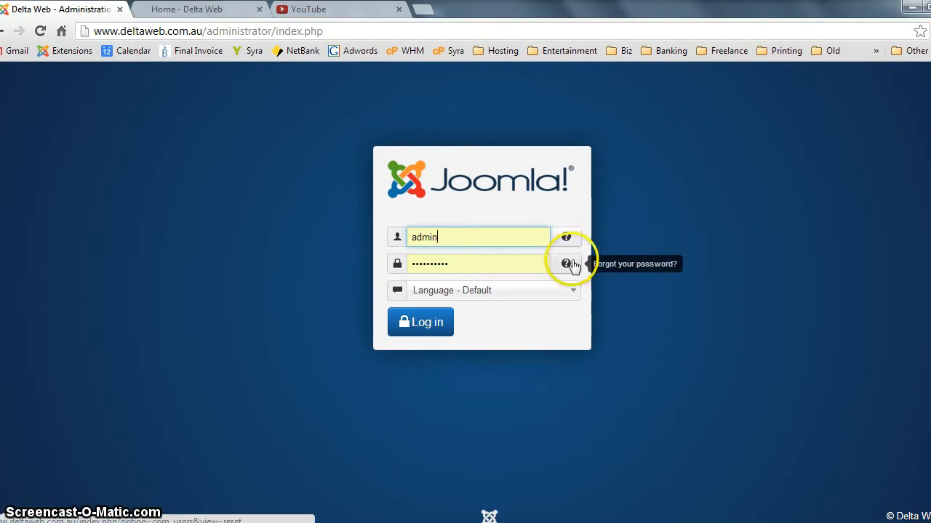
- Log in to the Joomla administrator with the prefilled credentials and open the Article Manager to review the article list
{"action": "left_click", "coordinate": [439, 323]}
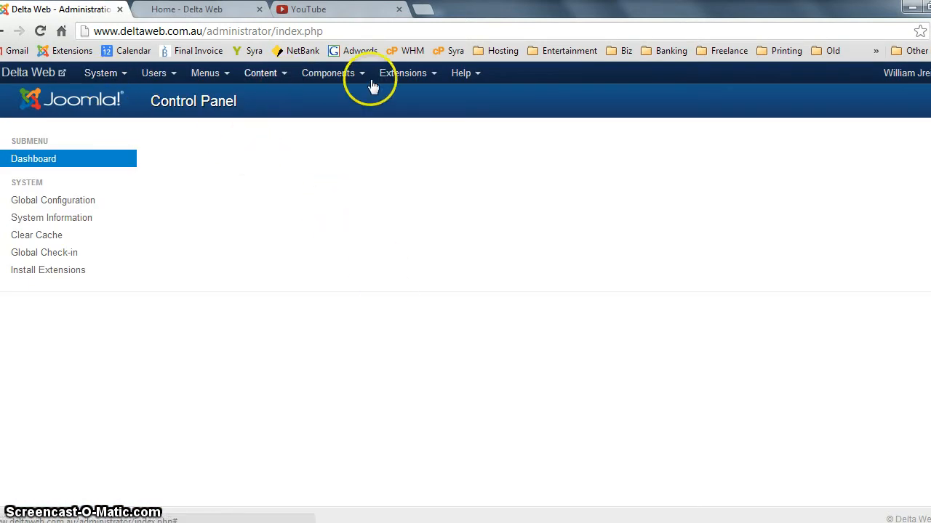
{"action": "left_click", "coordinate": [260, 81]}
{"action": "left_click", "coordinate": [263, 100]}
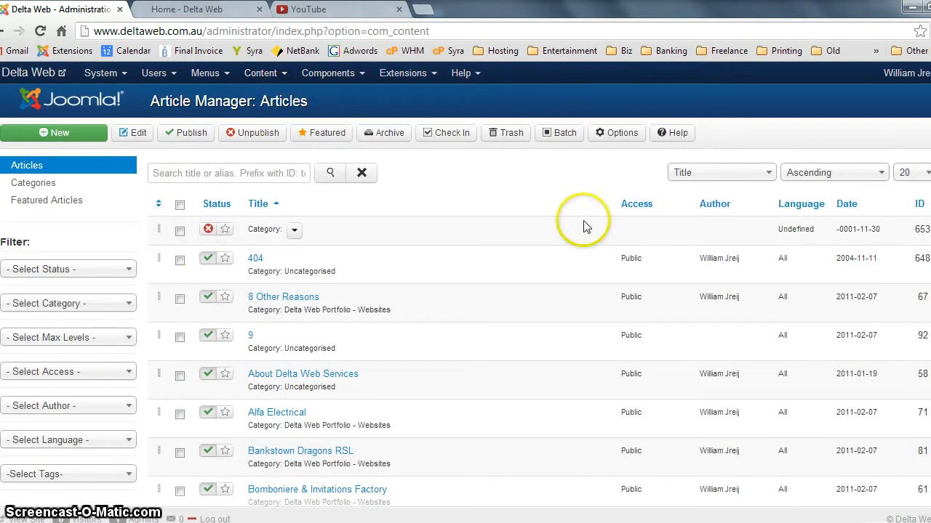
{"action": "scroll", "coordinate": [914, 167], "scroll_direction": "down", "scroll_amount": 3}
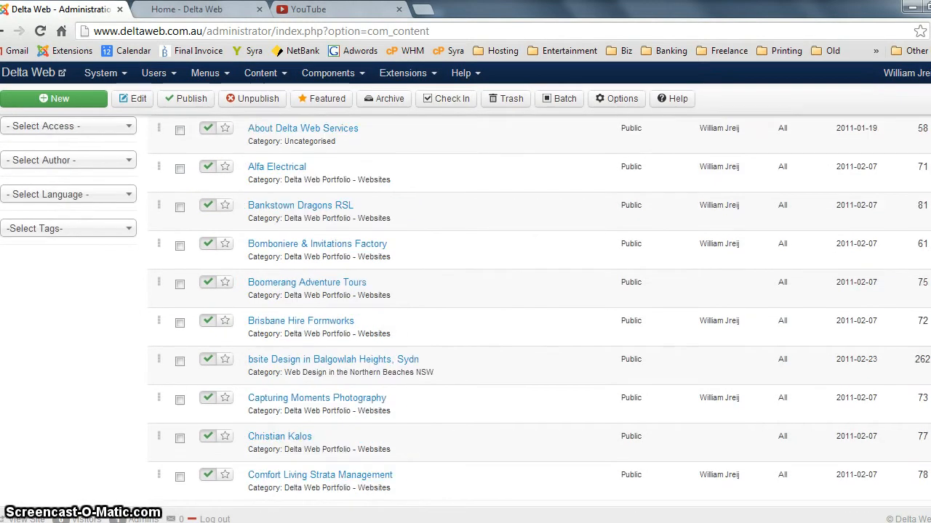
{"action": "scroll", "coordinate": [763, 147], "scroll_direction": "up", "scroll_amount": 3}
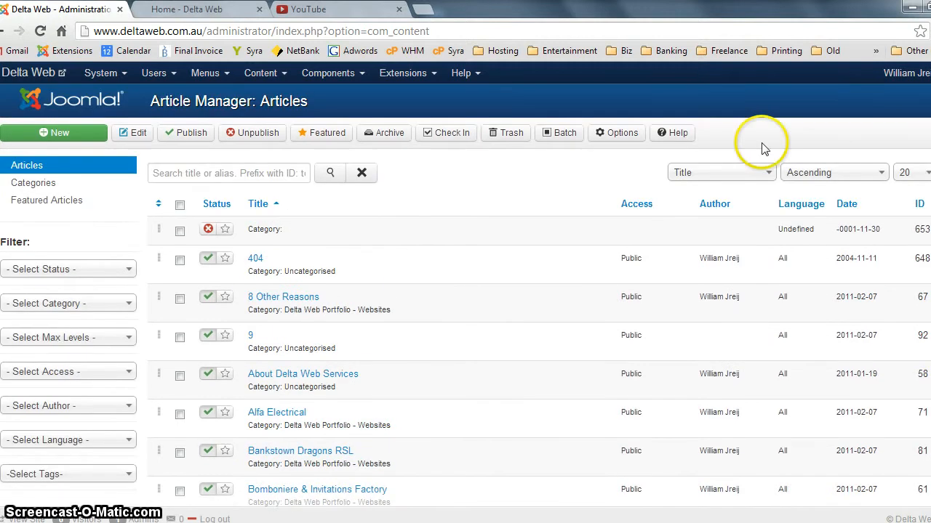
- Create a new article and give it the title "New Article"
{"action": "left_click", "coordinate": [63, 140]}
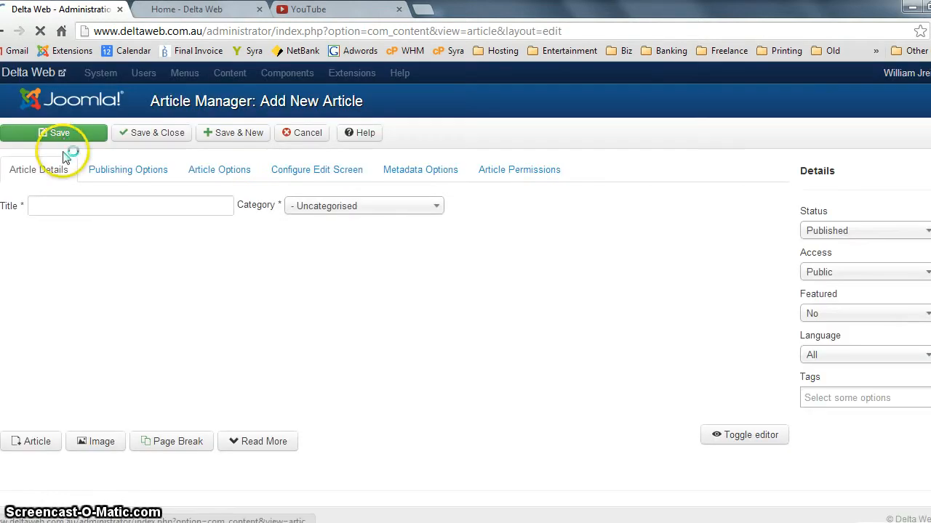
{"action": "left_click", "coordinate": [52, 202]}
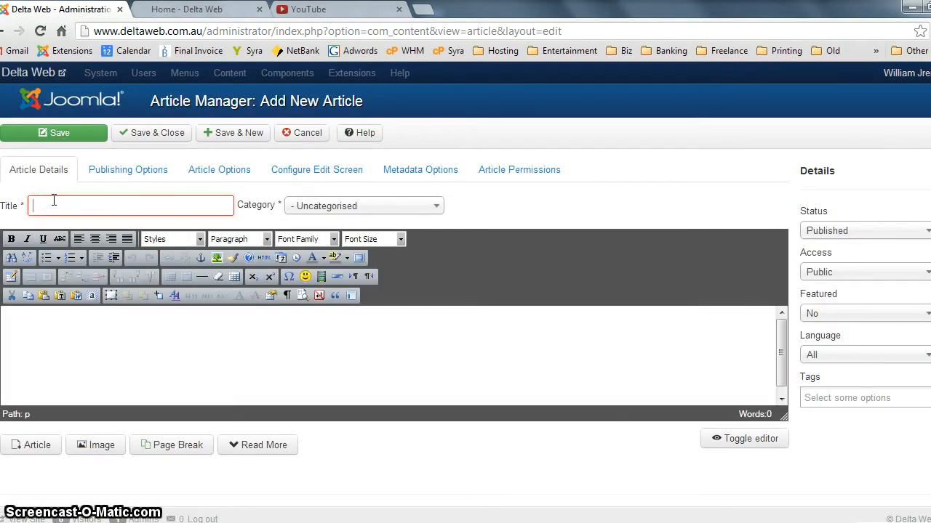
{"action": "left_click", "coordinate": [53, 200]}
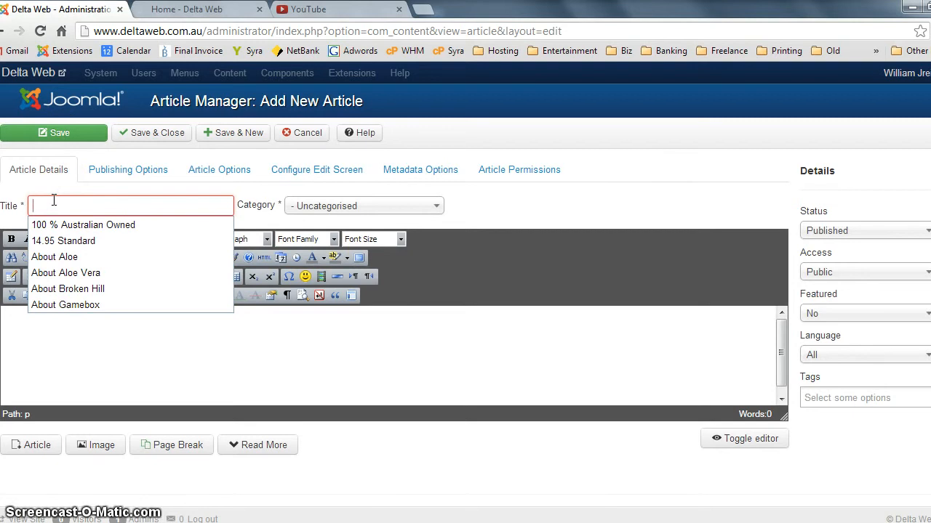
{"action": "left_click", "coordinate": [73, 200]}
{"action": "type", "text": "Ne"}
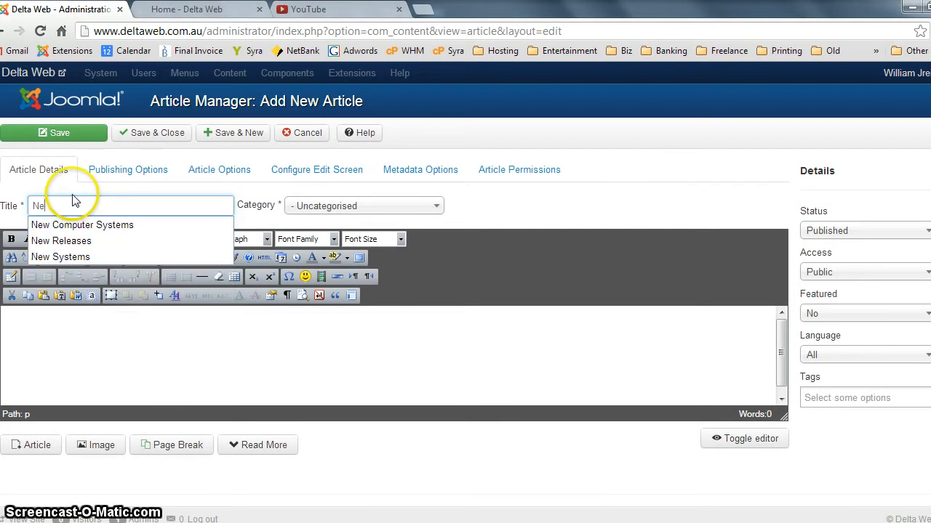
{"action": "type", "text": "w A"}
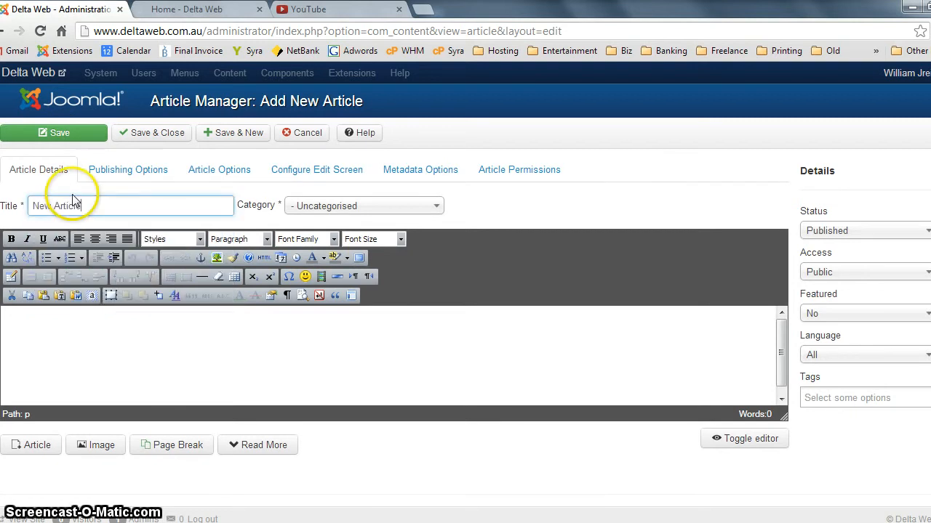
{"action": "type", "text": "rticle"}
- Enter "text text text" in the article body, followed by a separate line reading "Heading"
{"action": "left_click", "coordinate": [87, 336]}
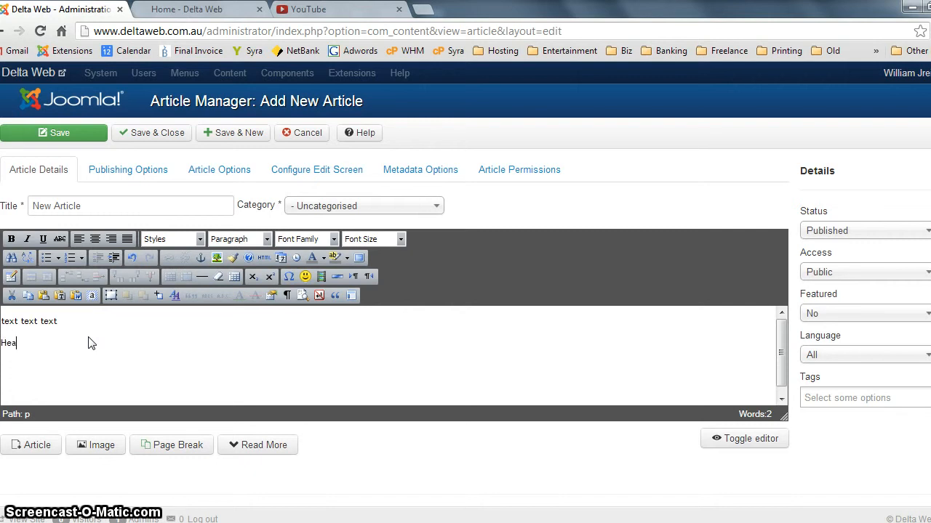
{"action": "type", "text": "ng"}
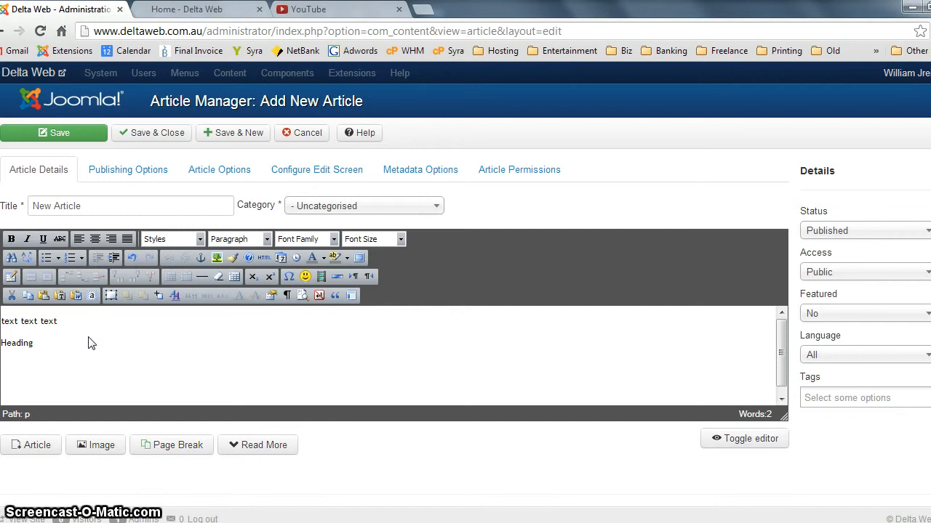
{"action": "left_click", "coordinate": [69, 347]}
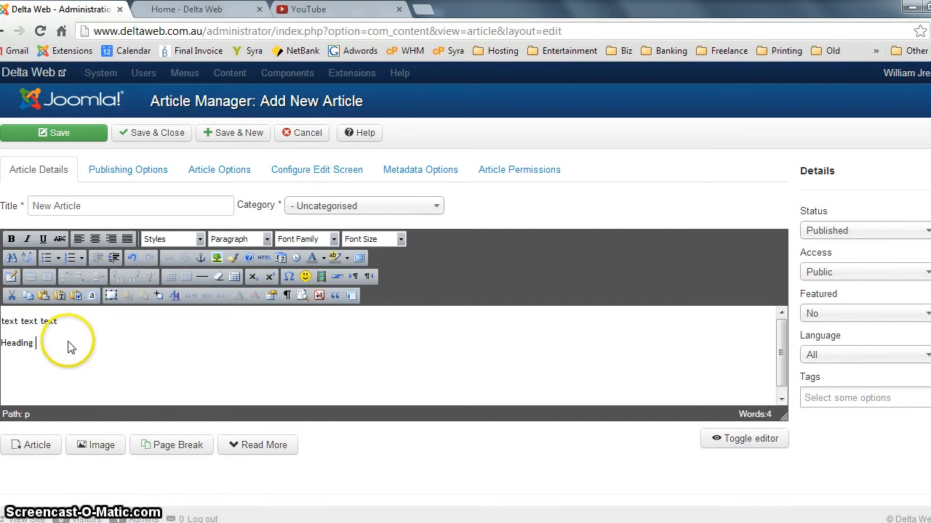
- Copy the "Heading" line and paste it several times, each copy on its own new line
{"action": "double_click", "coordinate": [35, 345]}
{"action": "key", "text": "ctrl+c"}
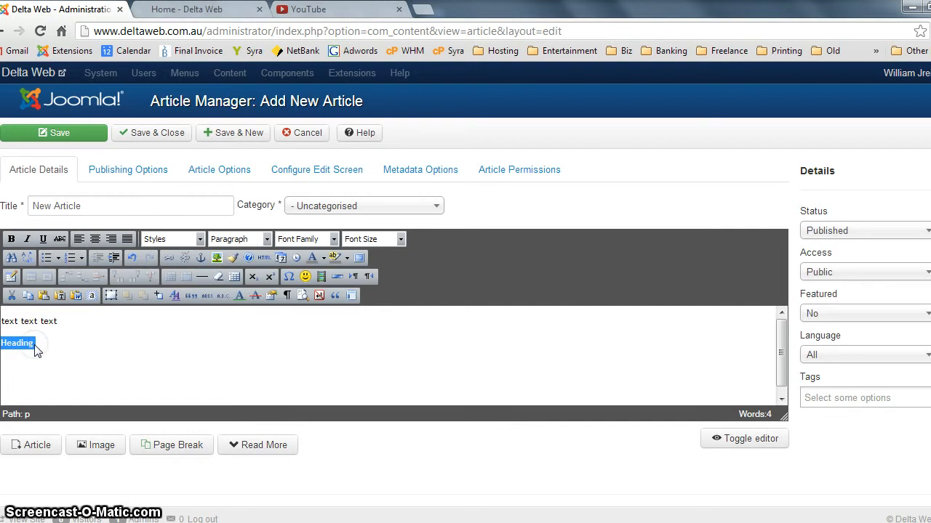
{"action": "left_click", "coordinate": [44, 347]}
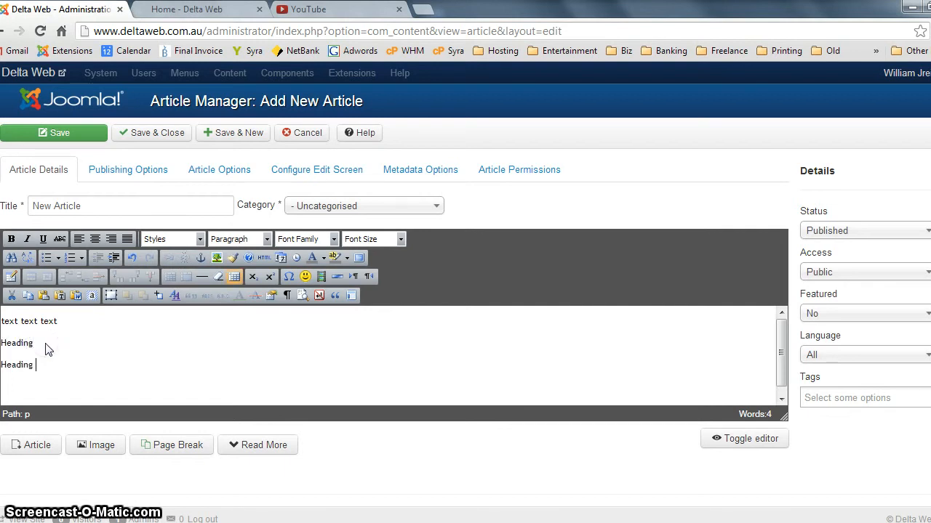
{"action": "key", "text": "Return"}
{"action": "key", "text": "ctrl+v"}
{"action": "key", "text": "Return"}
{"action": "key", "text": "ctrl+v"}
{"action": "key", "text": "Return"}
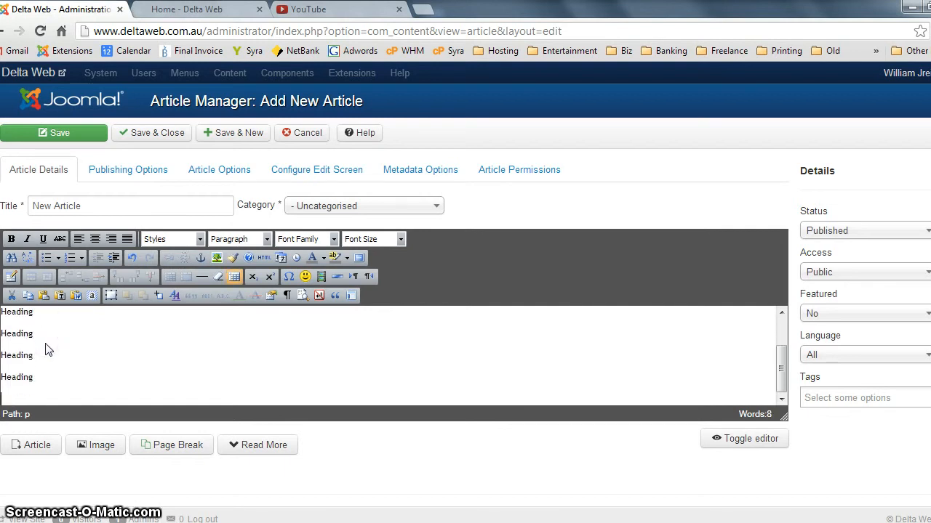
{"action": "key", "text": "ctrl+v"}
{"action": "key", "text": "Return"}
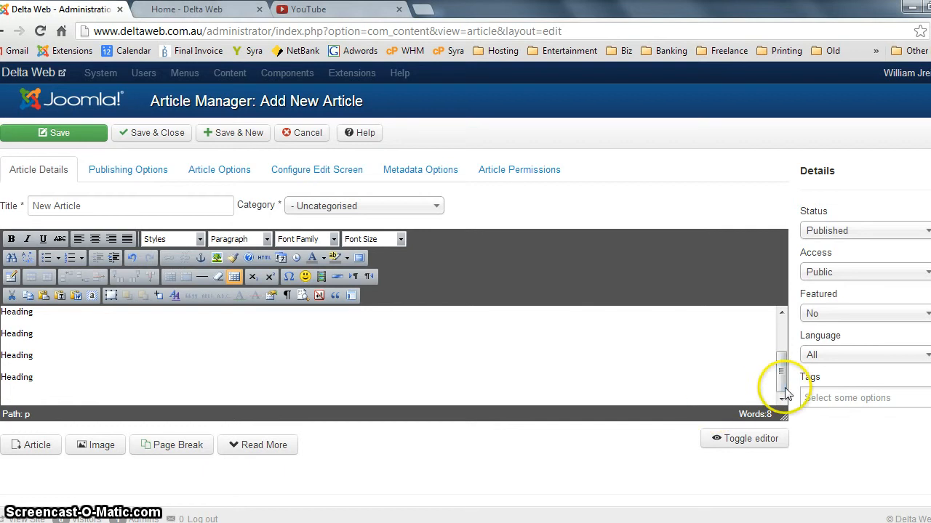
- Apply the Heading 3 format to the first "Heading" line in the article body
{"action": "left_click_drag", "start_coordinate": [782, 373], "coordinate": [779, 321]}
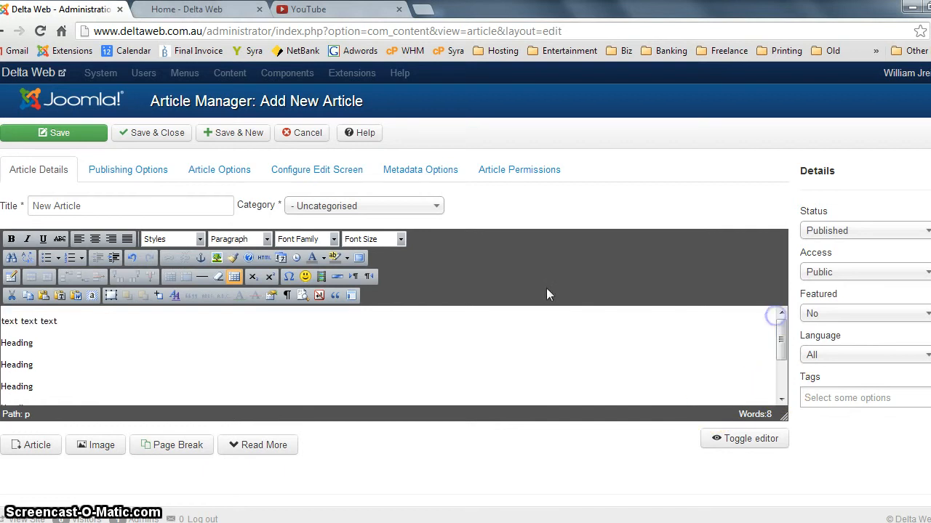
{"action": "left_click", "coordinate": [18, 347]}
{"action": "double_click", "coordinate": [18, 347]}
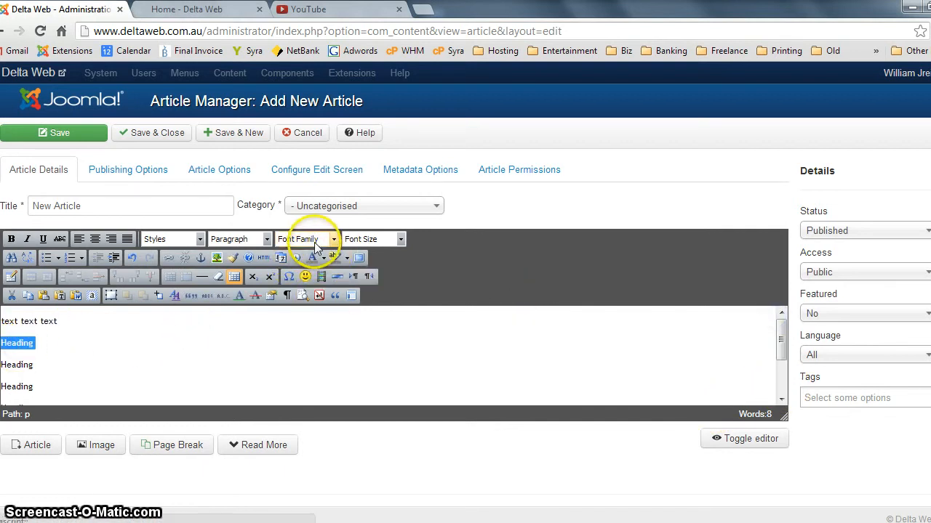
{"action": "left_click", "coordinate": [193, 244]}
{"action": "left_click", "coordinate": [249, 239]}
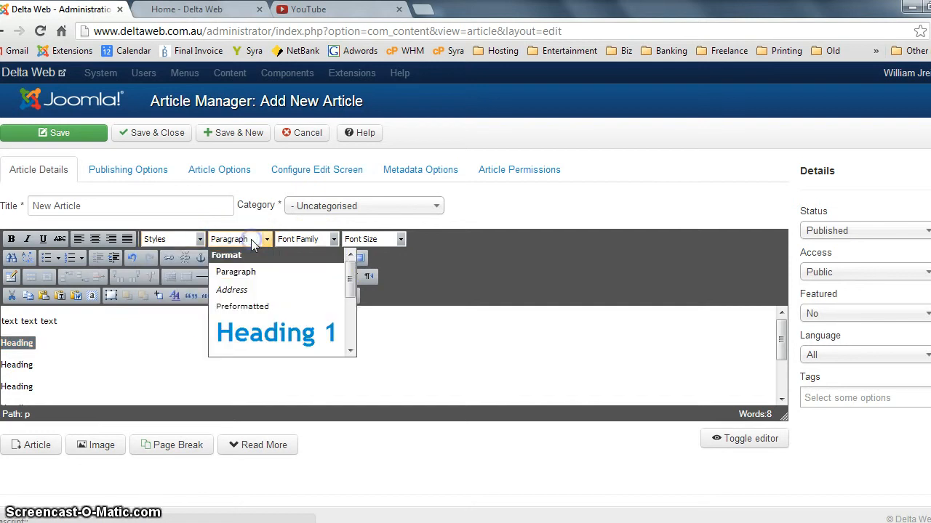
{"action": "left_click_drag", "start_coordinate": [345, 283], "coordinate": [347, 305]}
{"action": "left_click", "coordinate": [318, 328]}
{"action": "left_click", "coordinate": [118, 369]}
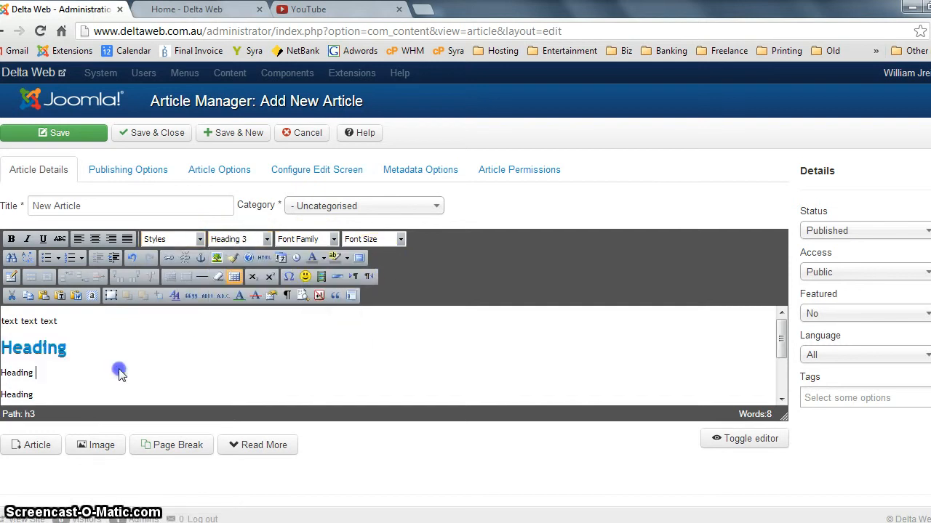
- Apply the Heading 4 format to the second "Heading" line in the article body
{"action": "left_click", "coordinate": [35, 373]}
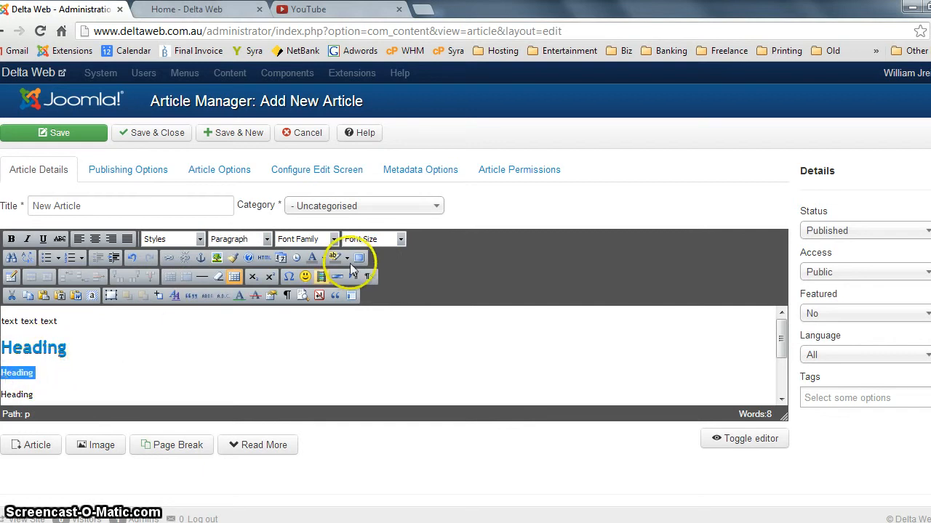
{"action": "left_click", "coordinate": [251, 240]}
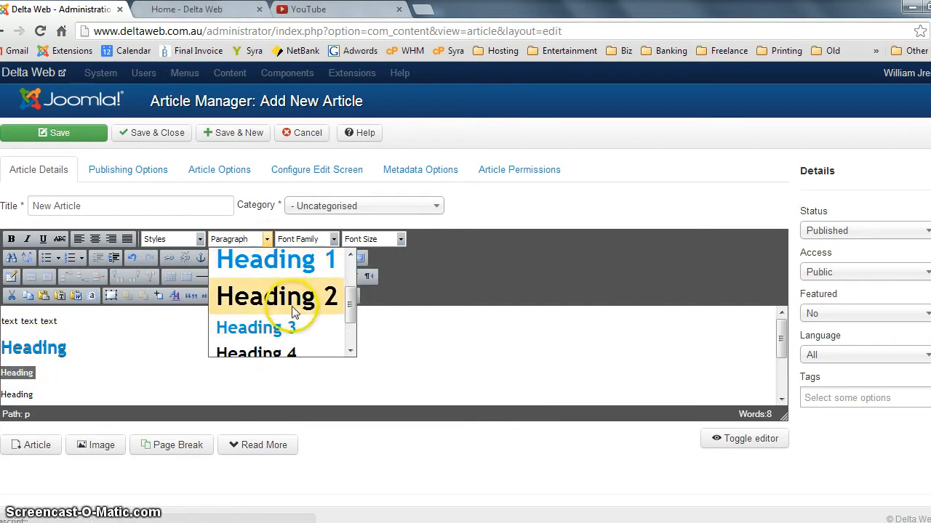
{"action": "left_click", "coordinate": [282, 355]}
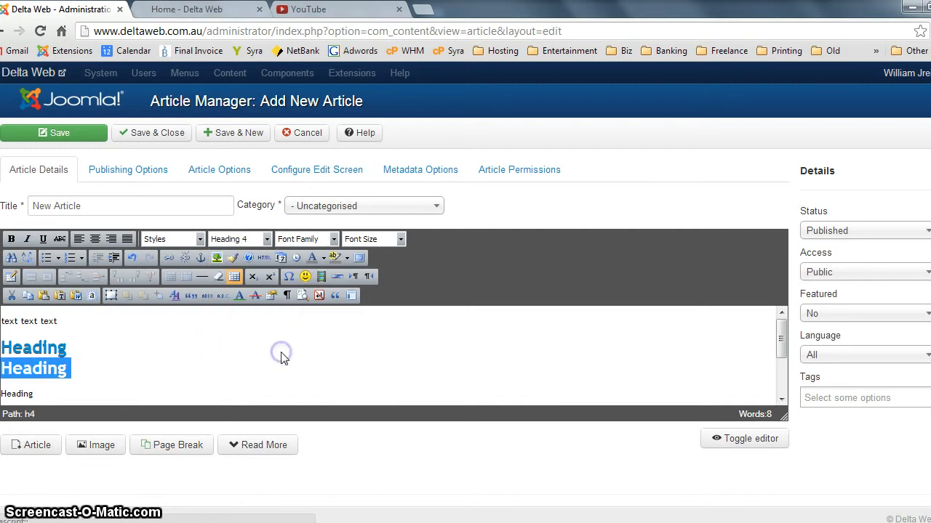
{"action": "left_click", "coordinate": [203, 364]}
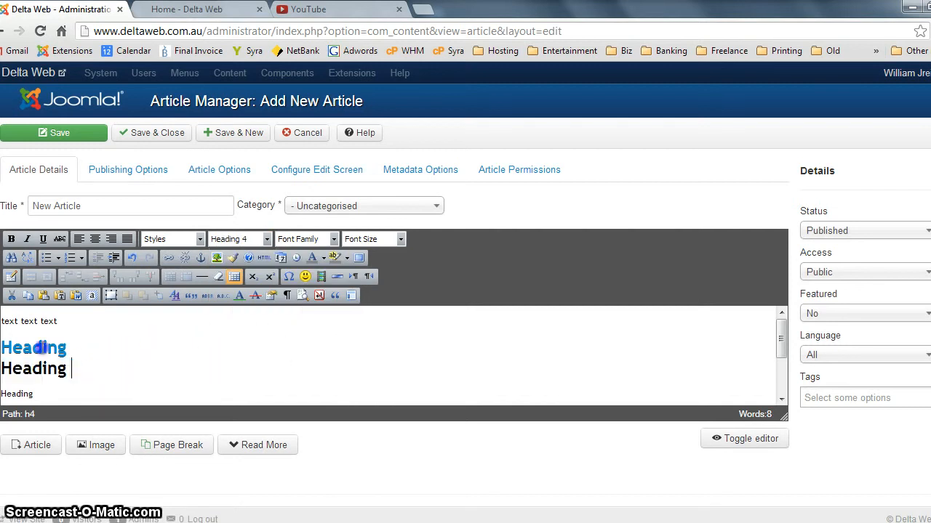
{"action": "left_click_drag", "start_coordinate": [71, 370], "coordinate": [5, 347]}
- Apply the Heading 1 format to the third "Heading" line in the article body
{"action": "double_click", "coordinate": [18, 392]}
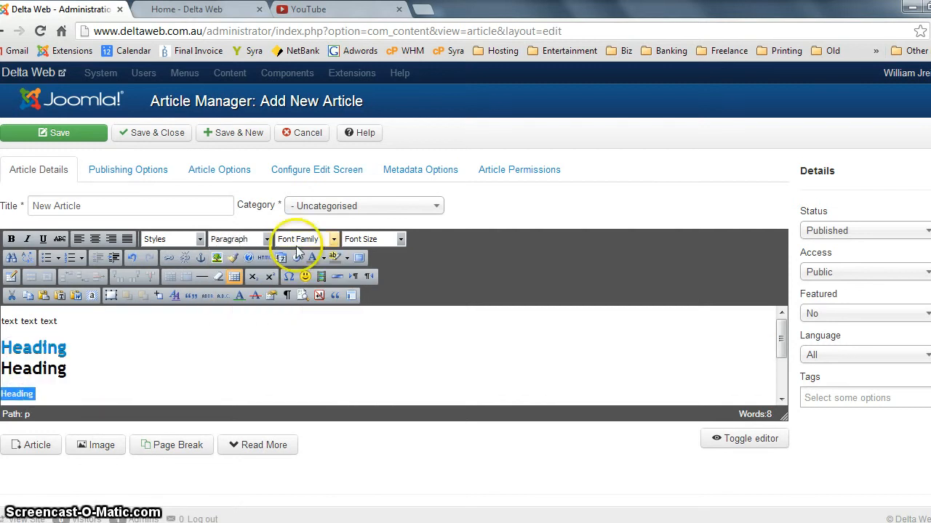
{"action": "left_click", "coordinate": [267, 240]}
{"action": "left_click", "coordinate": [268, 267]}
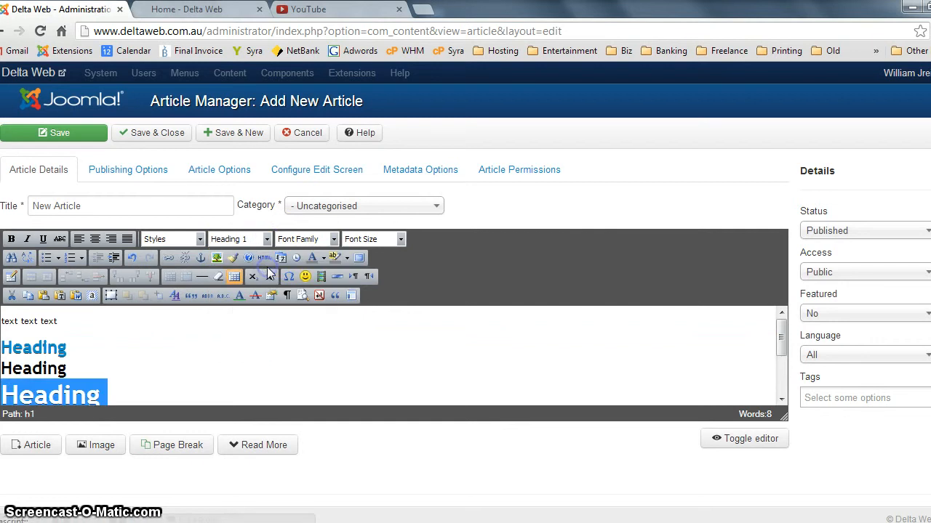
{"action": "left_click", "coordinate": [240, 357]}
- Apply the Heading 5 format to the fourth "Heading" line in the article body
{"action": "left_click_drag", "start_coordinate": [780, 337], "coordinate": [780, 354]}
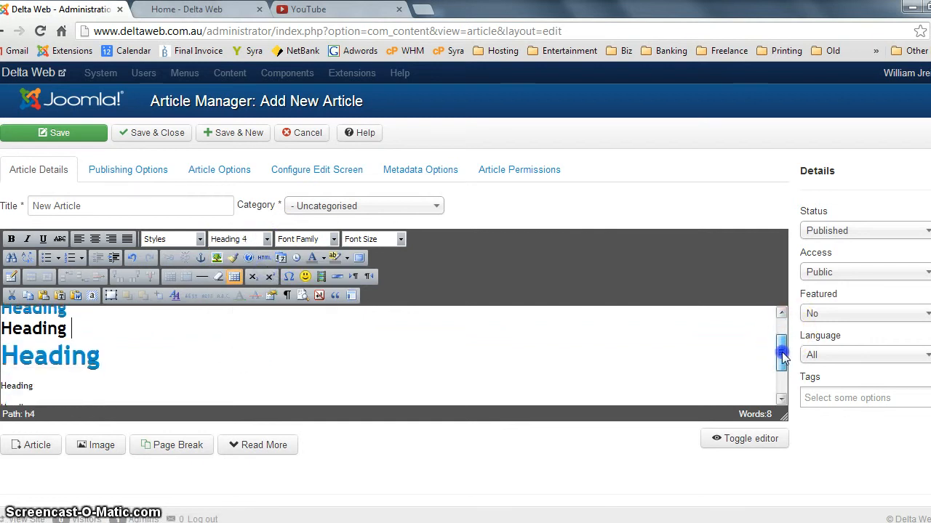
{"action": "double_click", "coordinate": [31, 384]}
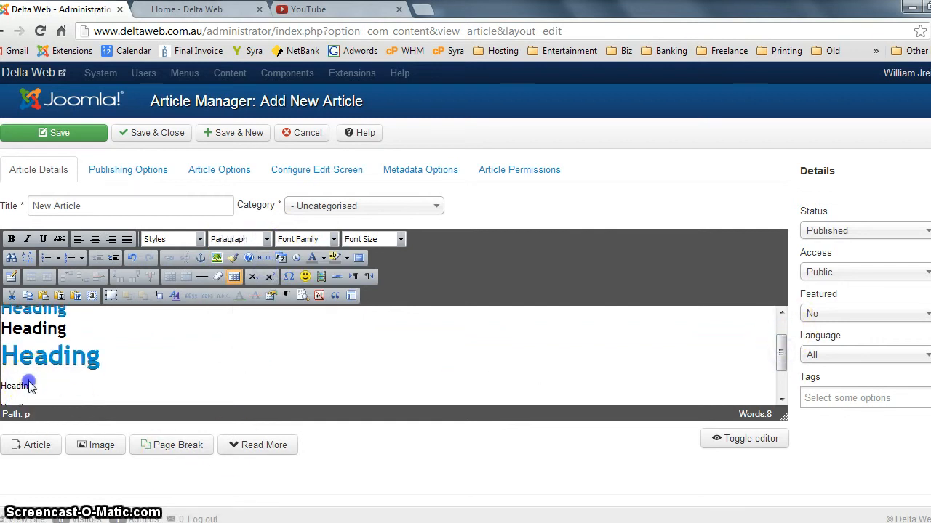
{"action": "left_click", "coordinate": [237, 239]}
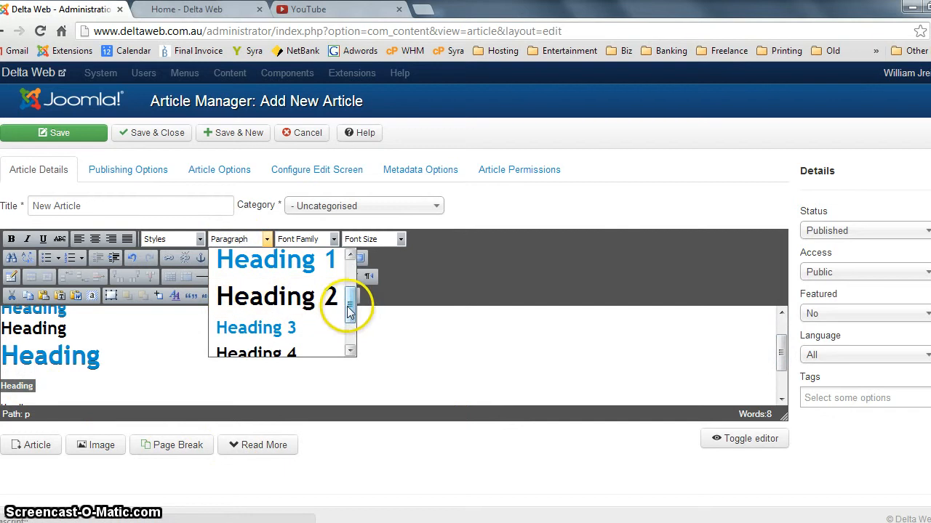
{"action": "left_click_drag", "start_coordinate": [349, 297], "coordinate": [349, 327]}
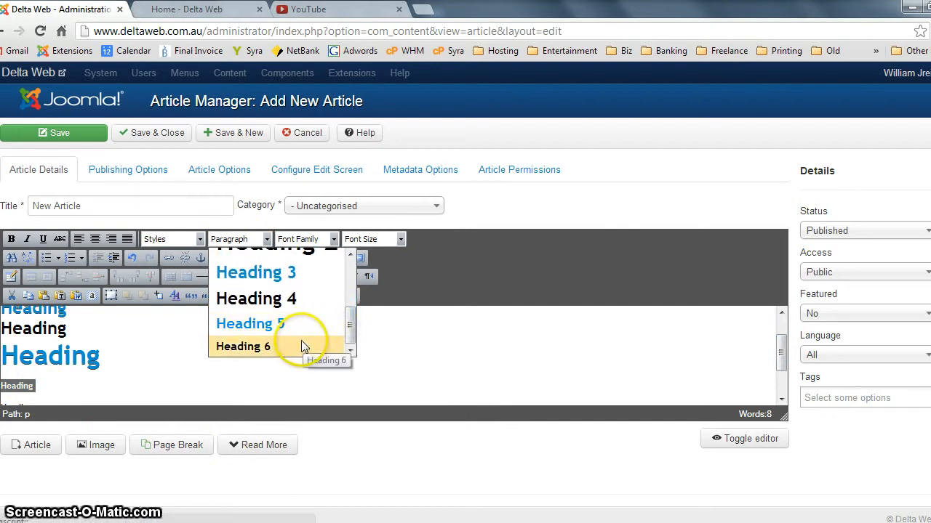
{"action": "left_click", "coordinate": [306, 328]}
{"action": "left_click", "coordinate": [253, 373]}
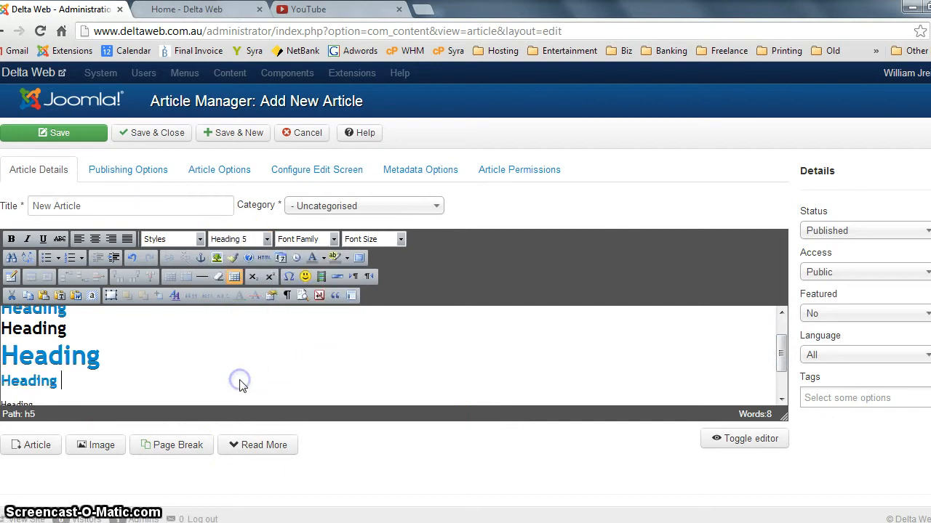
{"action": "left_click", "coordinate": [223, 363]}
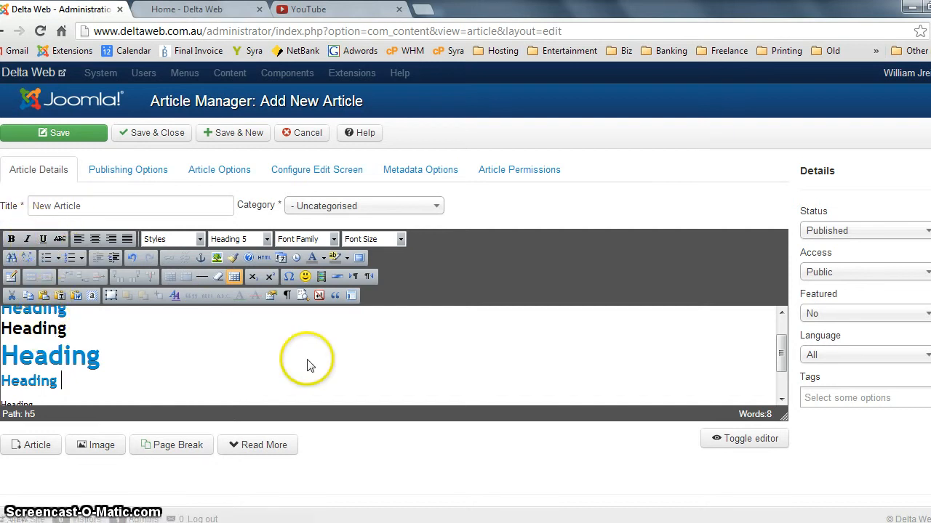
- Insert a new paragraph reading "hdhdhdhd" directly below the Heading 5 line
{"action": "left_click_drag", "start_coordinate": [780, 349], "coordinate": [783, 373]}
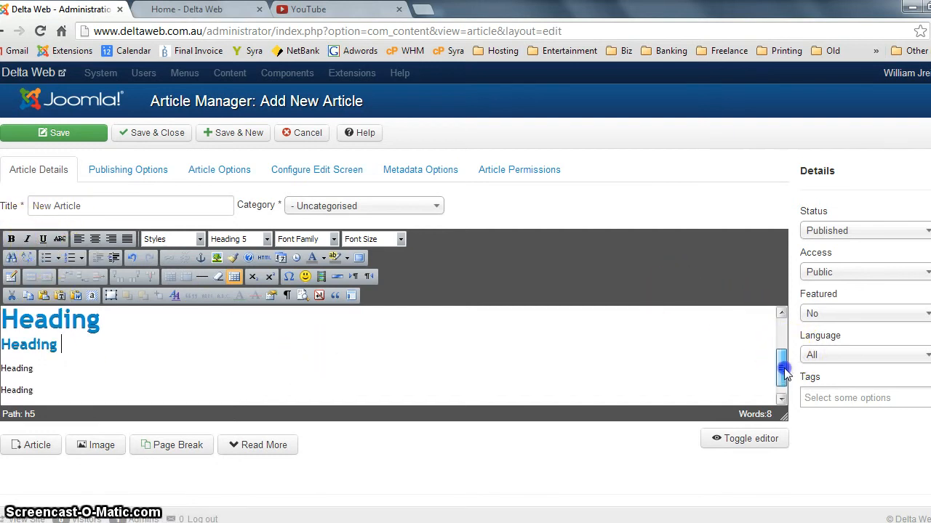
{"action": "left_click", "coordinate": [149, 373]}
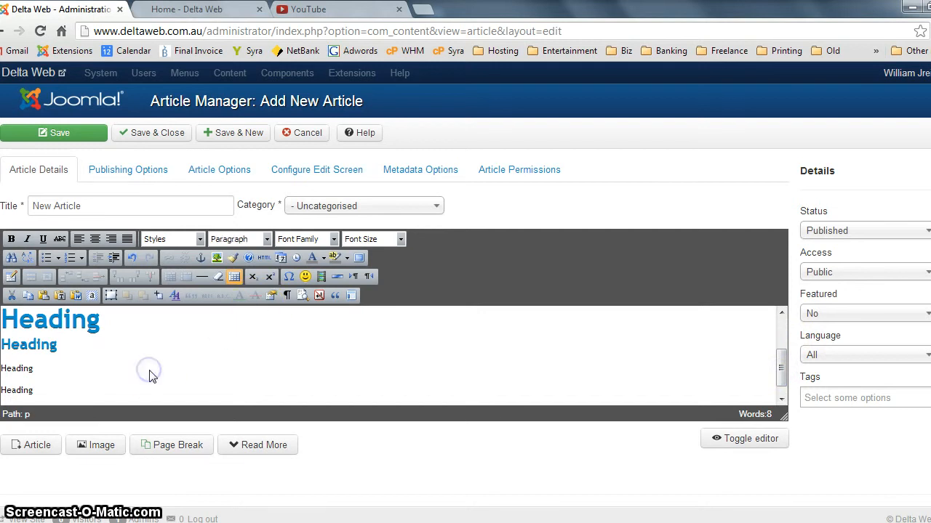
{"action": "left_click", "coordinate": [151, 342]}
{"action": "key", "text": "Return"}
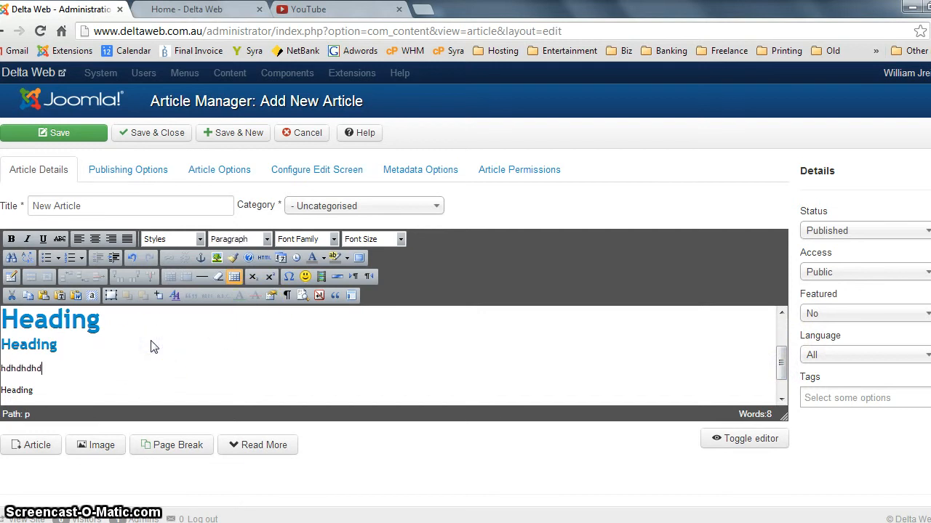
- Change the Heading 1 line in the article body back to the Paragraph format
{"action": "double_click", "coordinate": [51, 318]}
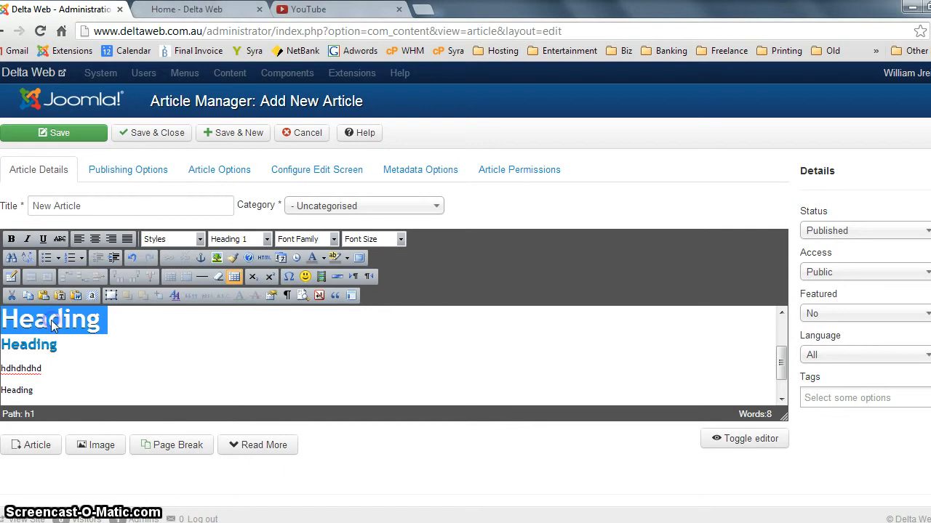
{"action": "left_click", "coordinate": [248, 239]}
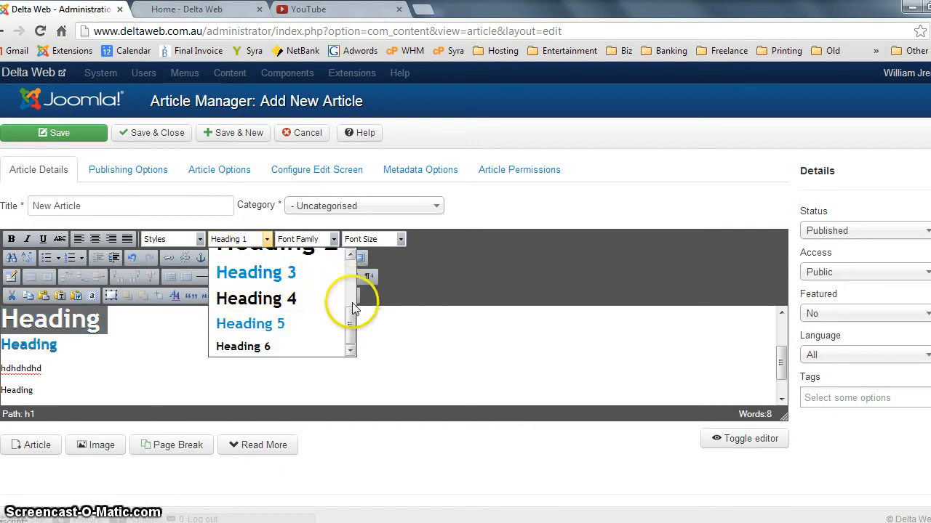
{"action": "left_click_drag", "start_coordinate": [352, 309], "coordinate": [322, 276]}
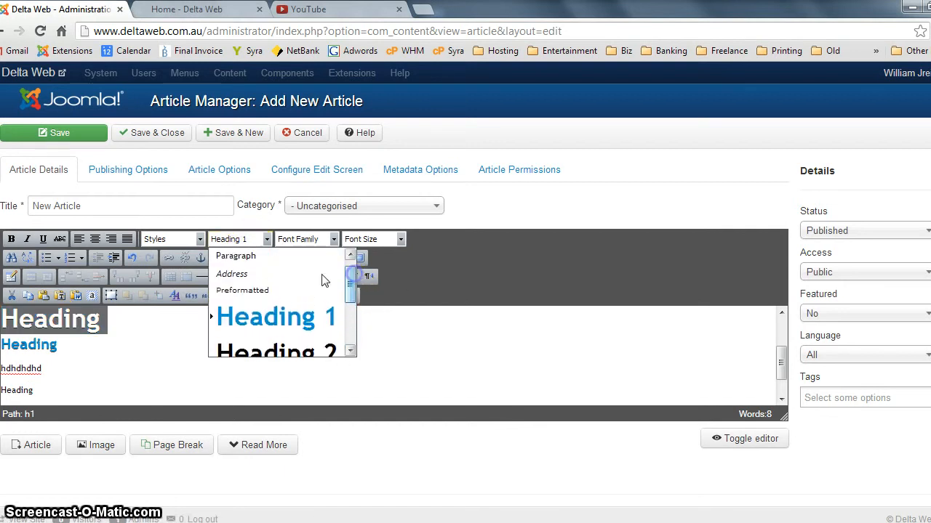
{"action": "left_click", "coordinate": [283, 263]}
{"action": "left_click", "coordinate": [208, 343]}
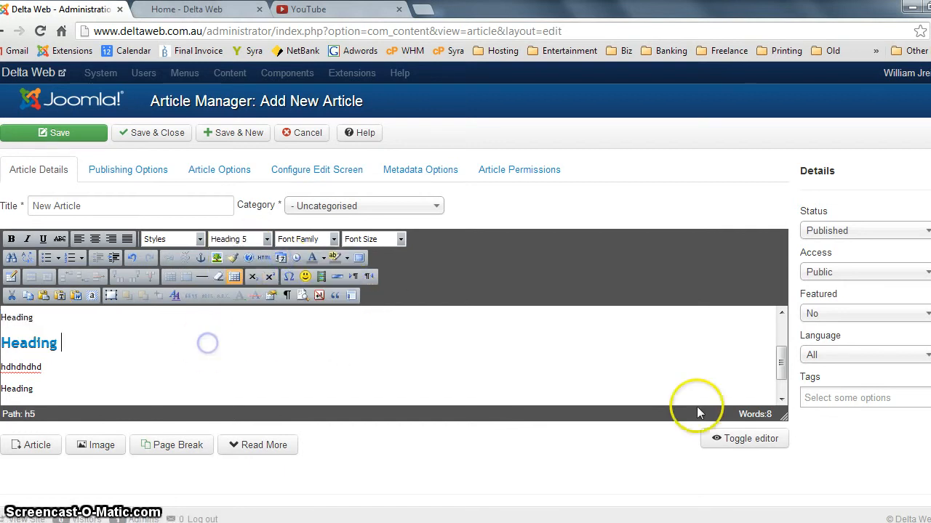
- Insert a horizontal line directly below the "hdhdhdhd" paragraph
{"action": "left_click", "coordinate": [780, 379]}
{"action": "left_click", "coordinate": [84, 320]}
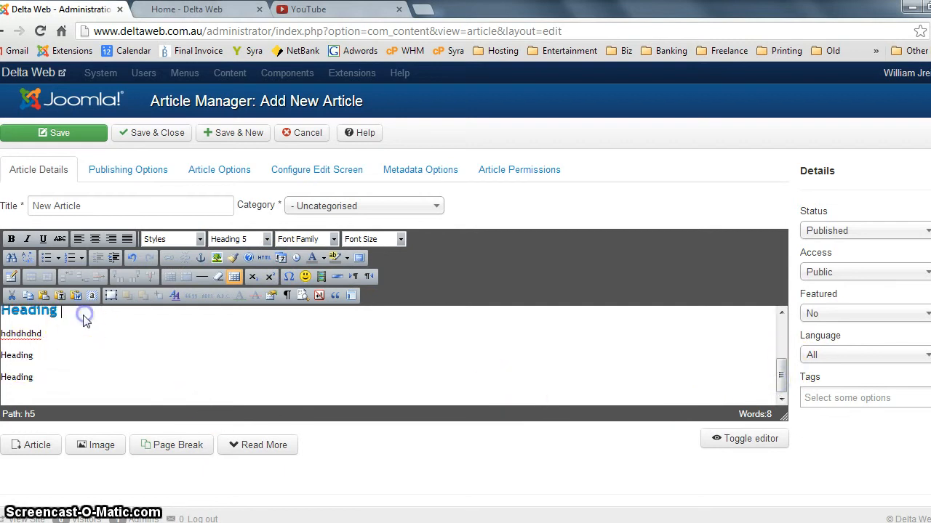
{"action": "left_click", "coordinate": [71, 334]}
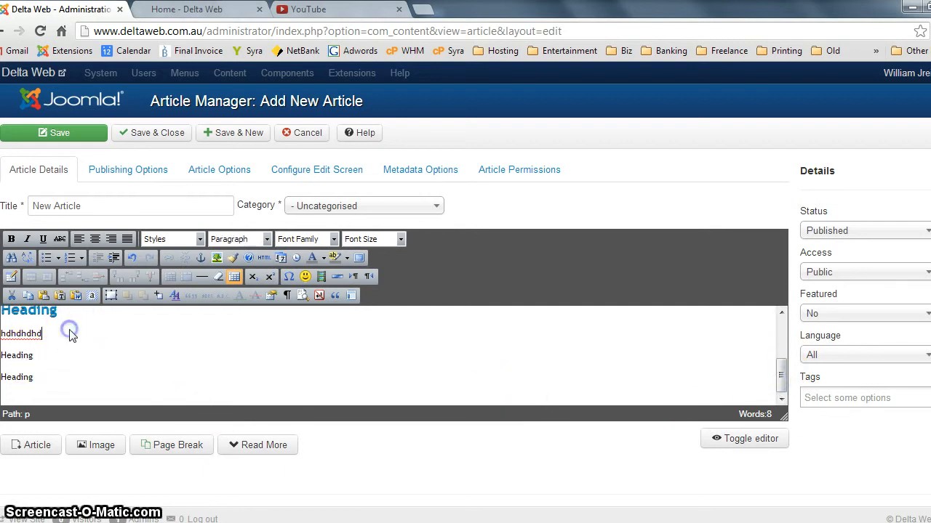
{"action": "left_click", "coordinate": [200, 279]}
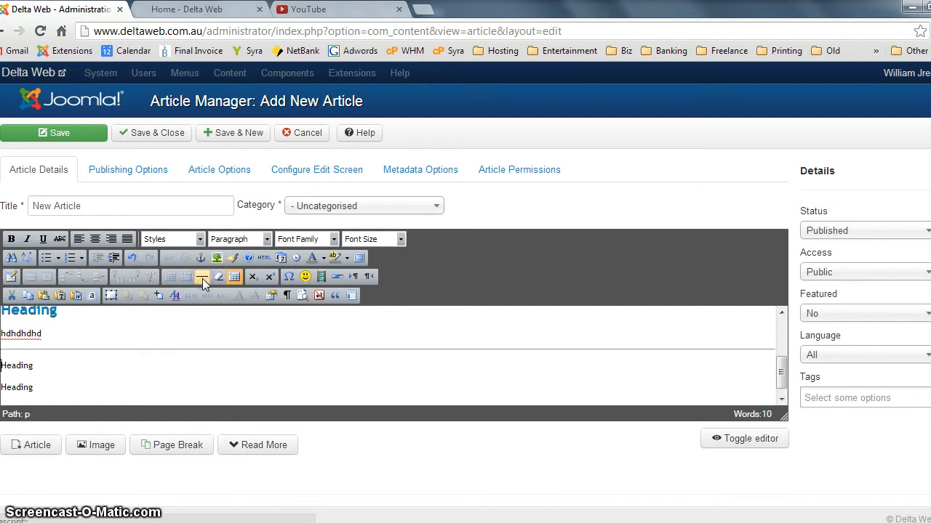
- Apply the Heading 3 format to the "Heading" line directly below the horizontal line
{"action": "double_click", "coordinate": [27, 366]}
{"action": "left_click", "coordinate": [244, 239]}
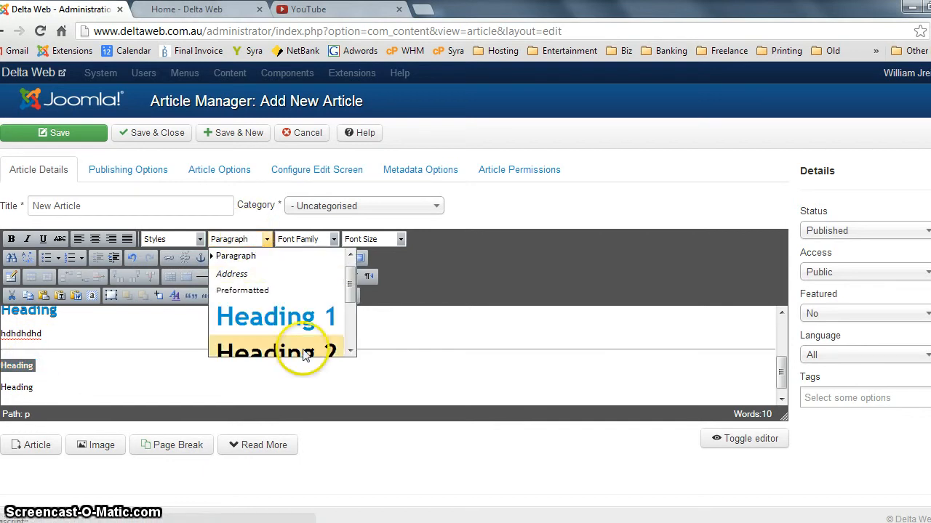
{"action": "left_click_drag", "start_coordinate": [350, 285], "coordinate": [353, 302]}
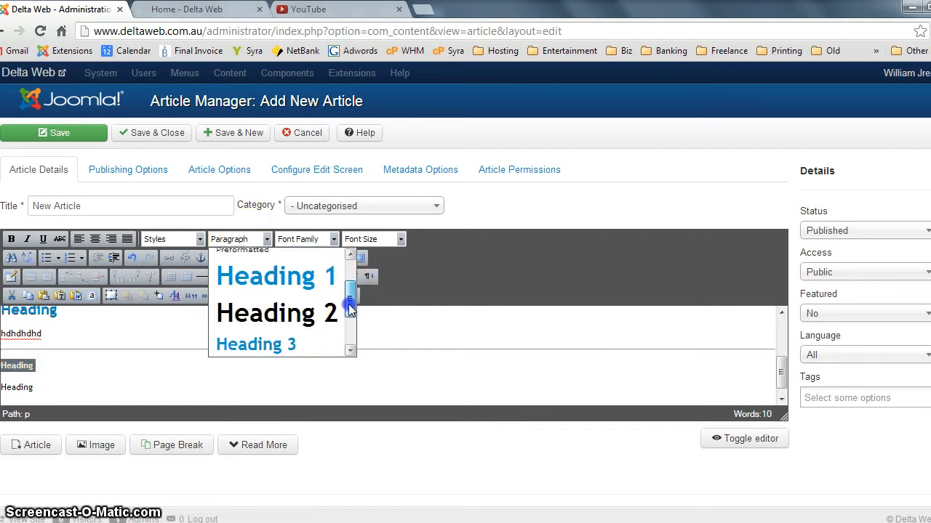
{"action": "left_click", "coordinate": [281, 349]}
{"action": "left_click", "coordinate": [197, 372]}
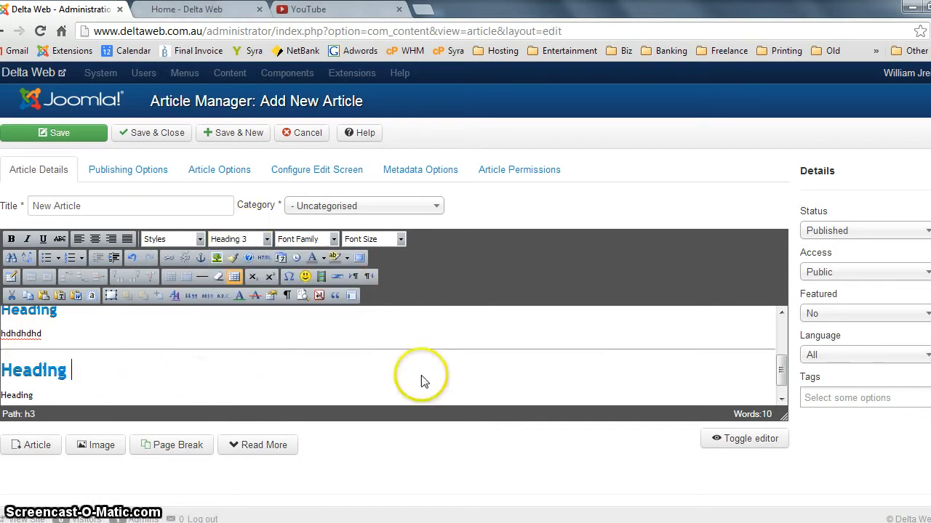
- Extend the last "Heading" line to read "Heading text" and add a new paragraph "Quotes" below it
{"action": "left_click_drag", "start_coordinate": [781, 372], "coordinate": [781, 385]}
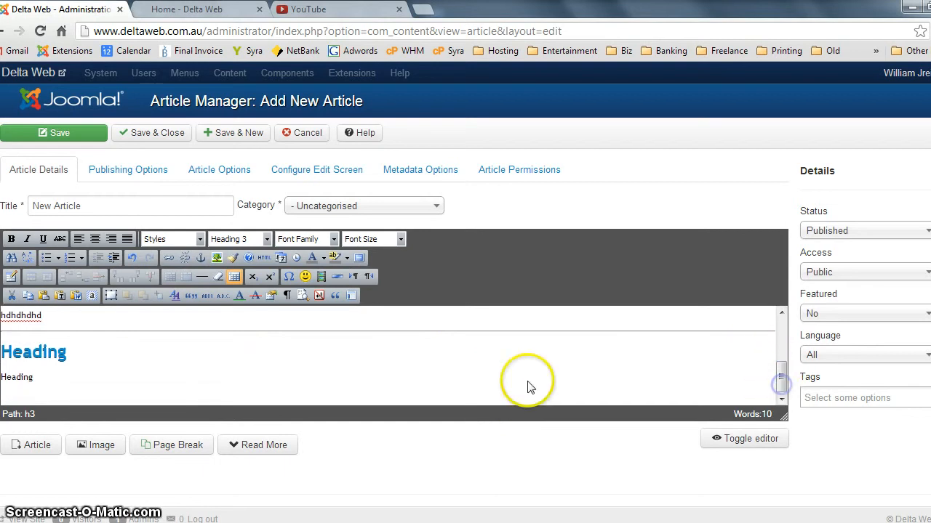
{"action": "left_click", "coordinate": [446, 382]}
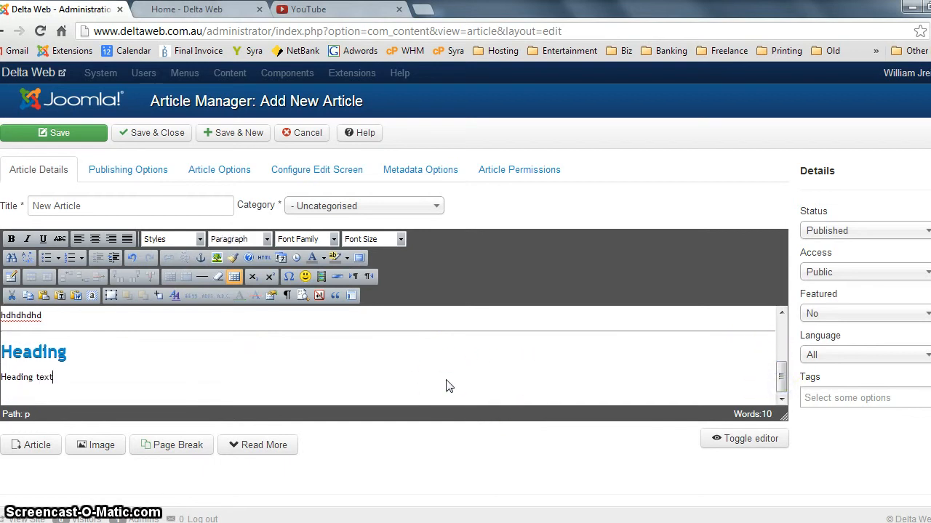
{"action": "key", "text": "BackSpace"}
{"action": "key", "text": "Return"}
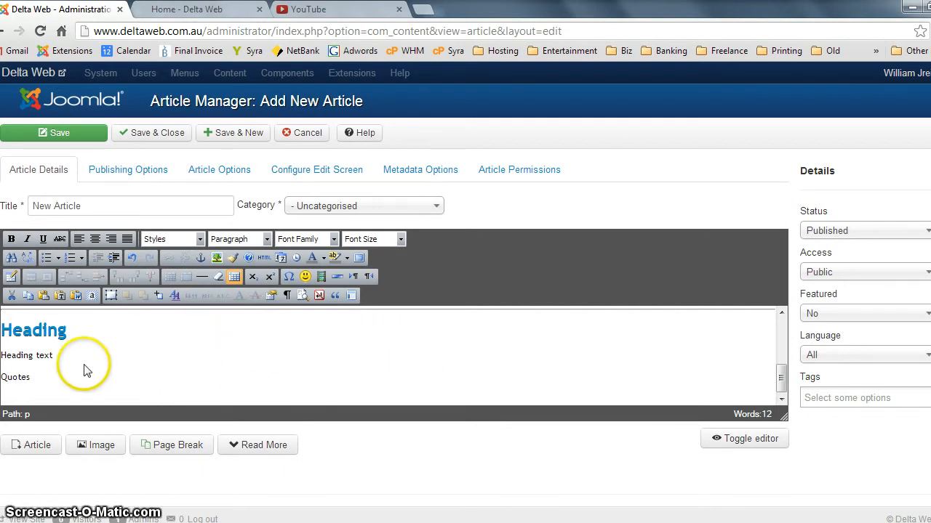
- Copy the word "Quotes" and paste it repeatedly so the line contains it six times
{"action": "double_click", "coordinate": [16, 378]}
{"action": "key", "text": "ctrl+c"}
{"action": "key", "text": "ctrl+v"}
{"action": "key", "text": "ctrl+v"}
{"action": "key", "text": "ctrl+v"}
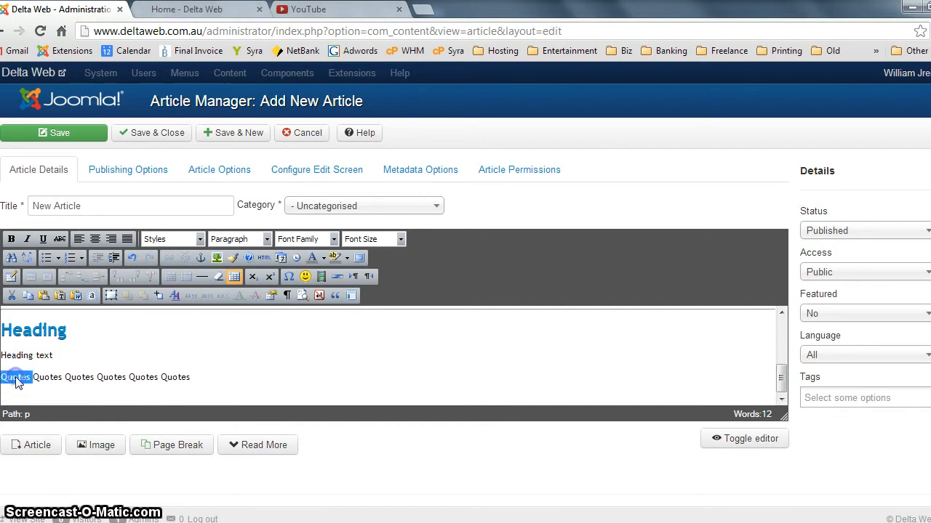
- Format the whole line of repeated "Quotes" as a block quote
{"action": "triple_click", "coordinate": [16, 378]}
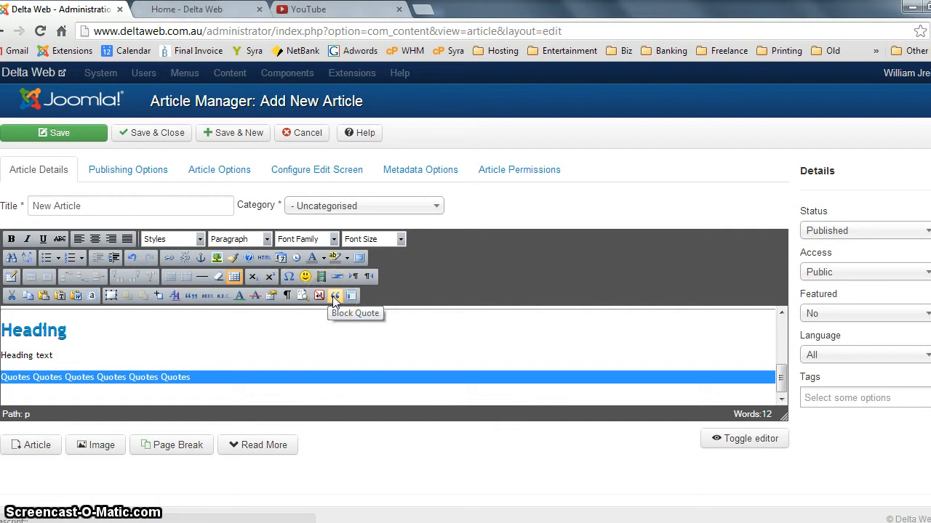
{"action": "left_click", "coordinate": [333, 296]}
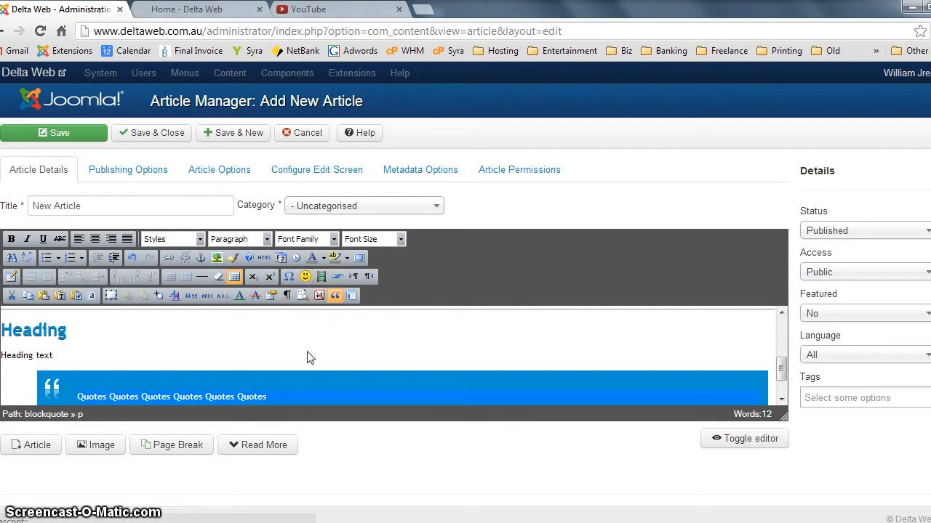
{"action": "left_click_drag", "start_coordinate": [782, 369], "coordinate": [778, 407]}
- Try to start a new paragraph outside and below the "Quotes" block quote
{"action": "left_click", "coordinate": [742, 396]}
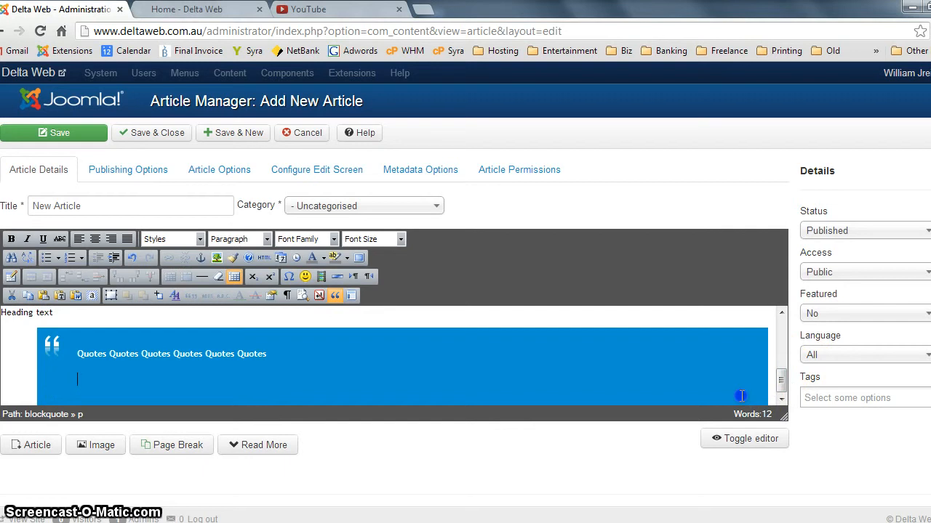
{"action": "key", "text": "Return"}
{"action": "key", "text": "Return"}
{"action": "key", "text": "BackSpace"}
{"action": "key", "text": "BackSpace"}
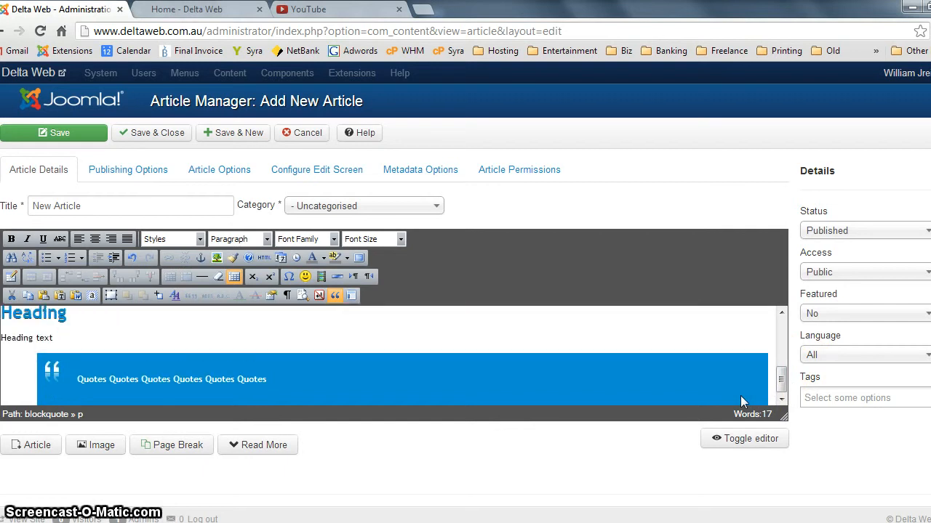
{"action": "left_click", "coordinate": [779, 398]}
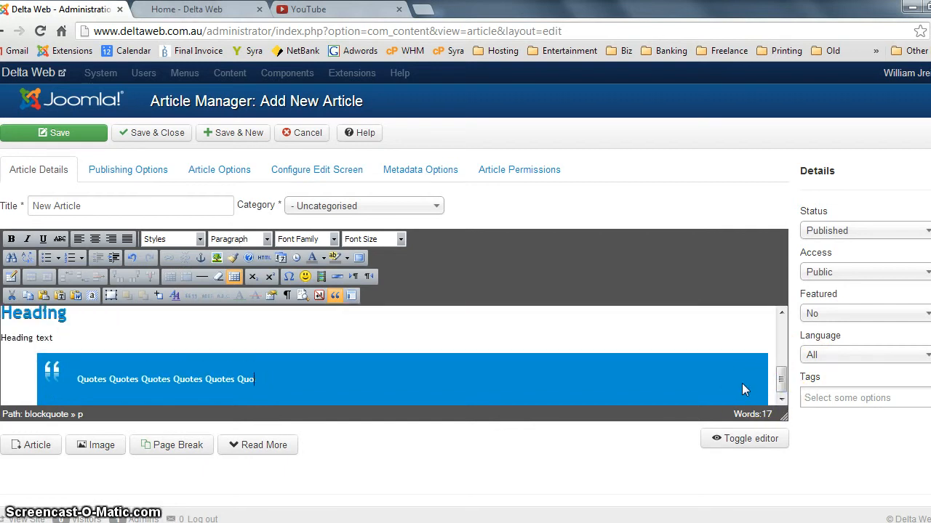
- Undo the recent edits back through the block quote formatting of the "Quotes" line
{"action": "key", "text": "ctrl+z"}
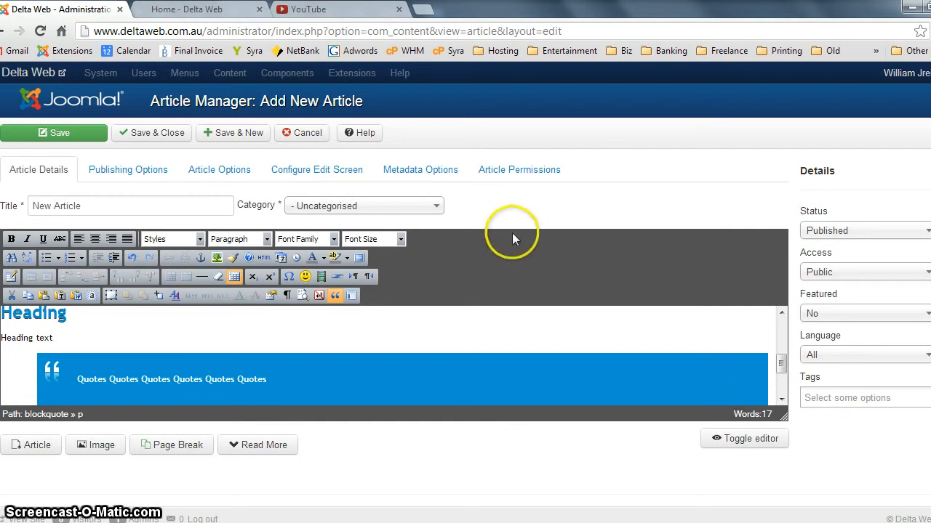
{"action": "left_click", "coordinate": [131, 257]}
{"action": "left_click", "coordinate": [132, 257]}
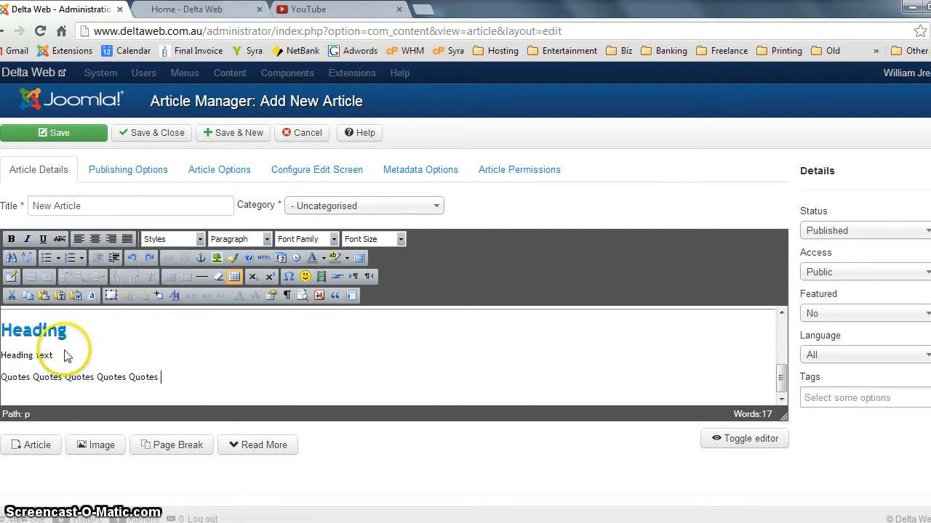
- Format the "Heading text" line above the "Quotes" line as a block quote
{"action": "left_click_drag", "start_coordinate": [54, 356], "coordinate": [2, 355]}
{"action": "left_click", "coordinate": [335, 296]}
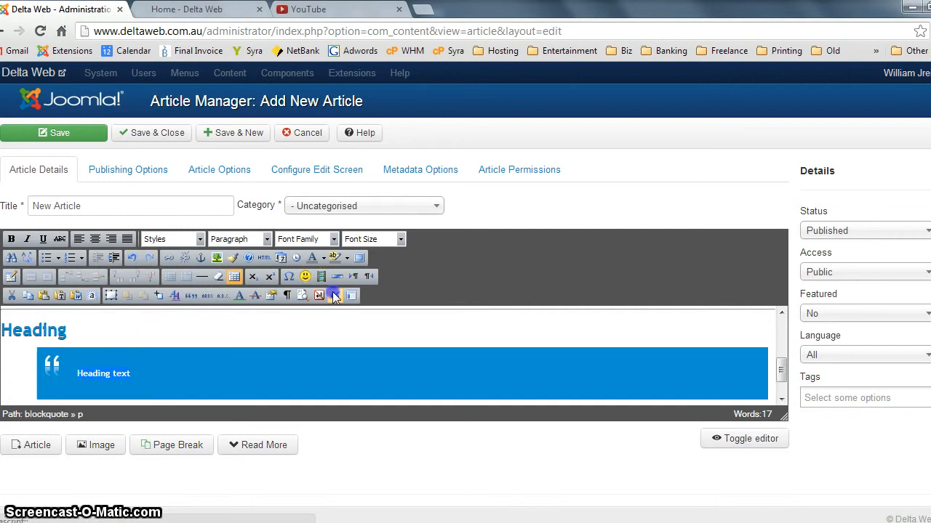
{"action": "left_click_drag", "start_coordinate": [781, 370], "coordinate": [781, 390]}
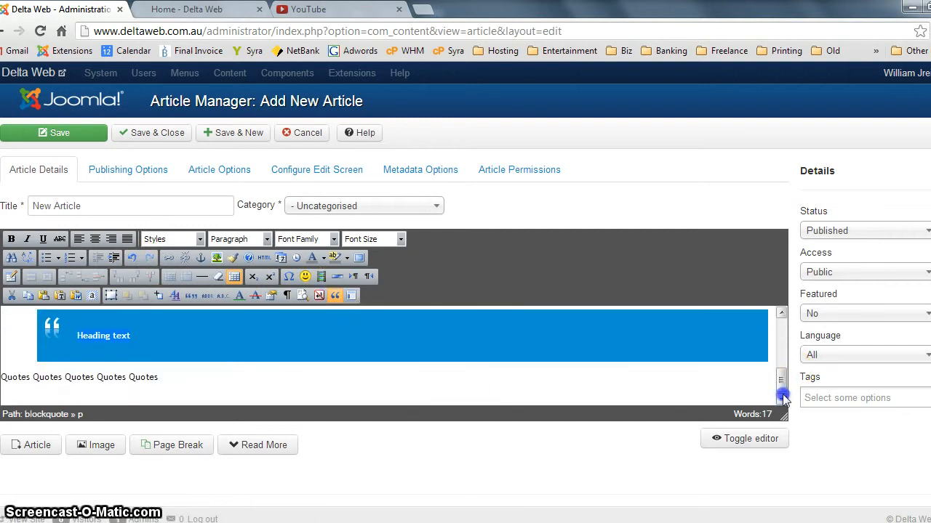
- Add "Point 1", "Pont 2" and "Point 3" as three separate lines below the "Quotes" line
{"action": "left_click", "coordinate": [367, 388]}
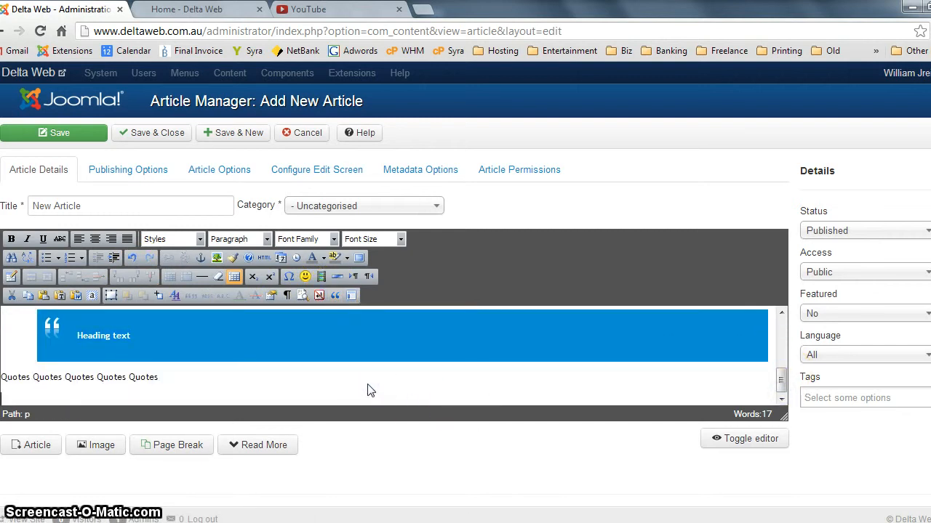
{"action": "left_click", "coordinate": [336, 386]}
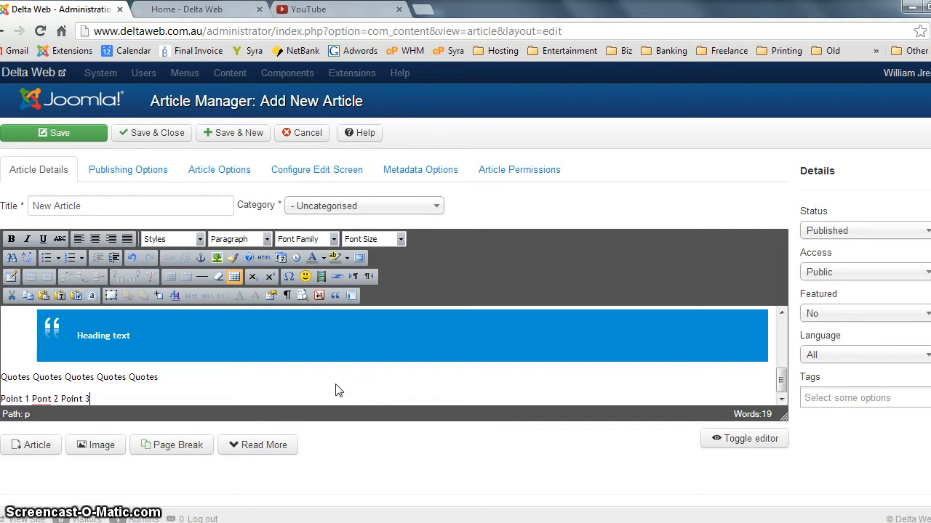
{"action": "left_click", "coordinate": [32, 398]}
{"action": "key", "text": "Return"}
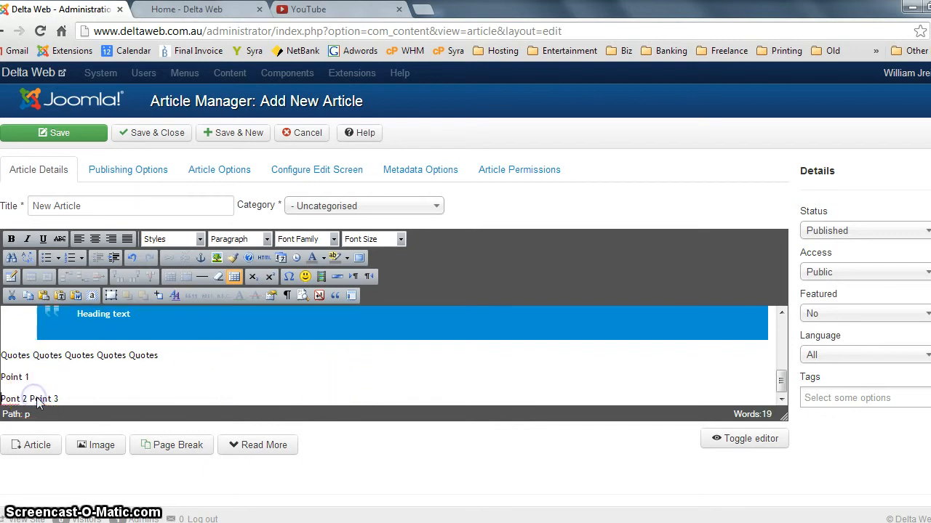
{"action": "key", "text": "Return"}
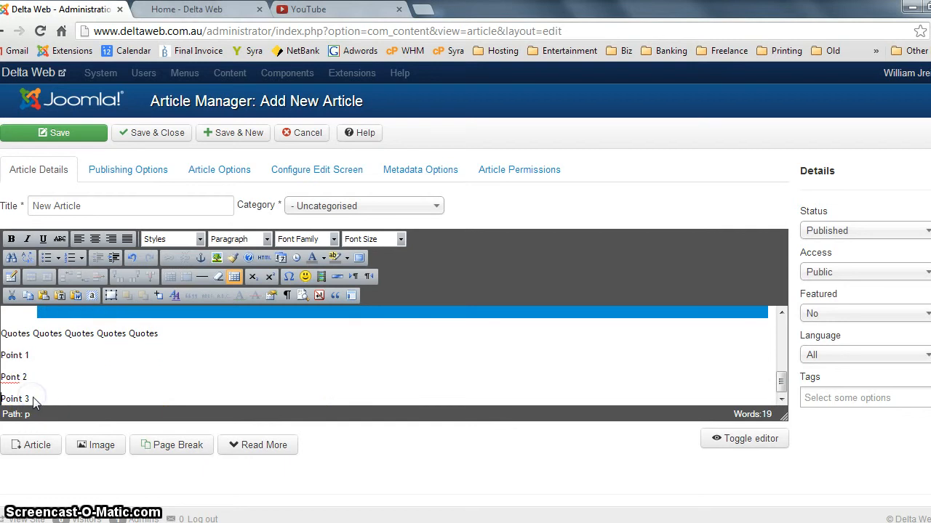
- Turn the three point lines into a bulleted list and toggle bold on all its items
{"action": "left_click_drag", "start_coordinate": [32, 400], "coordinate": [2, 354]}
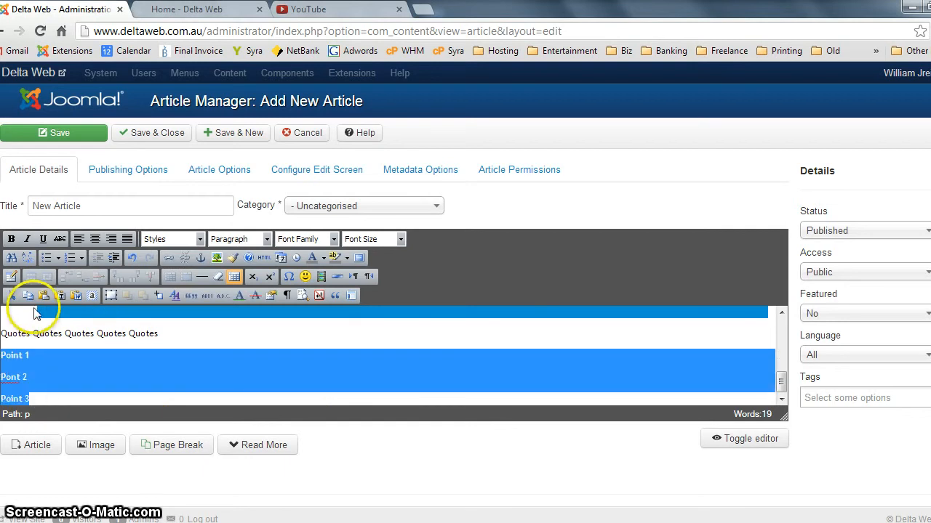
{"action": "left_click", "coordinate": [43, 258]}
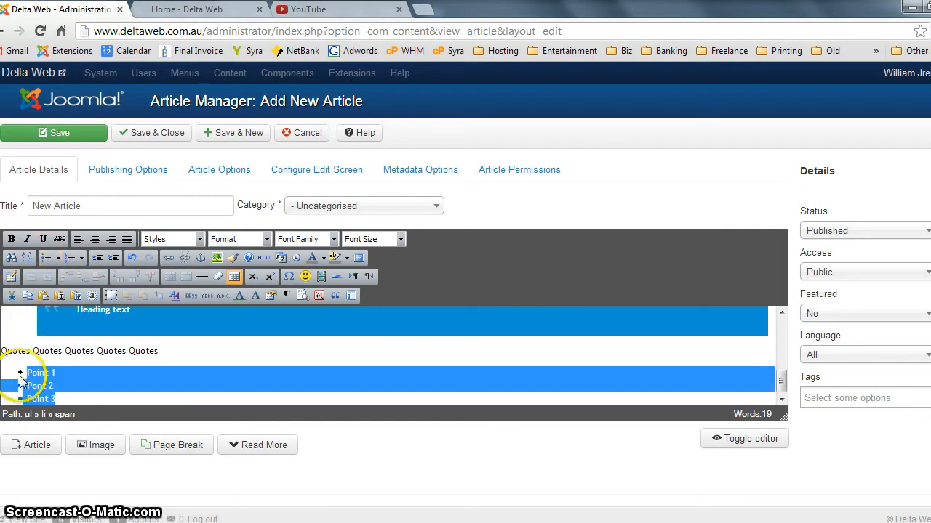
{"action": "left_click", "coordinate": [15, 371]}
{"action": "left_click", "coordinate": [47, 373]}
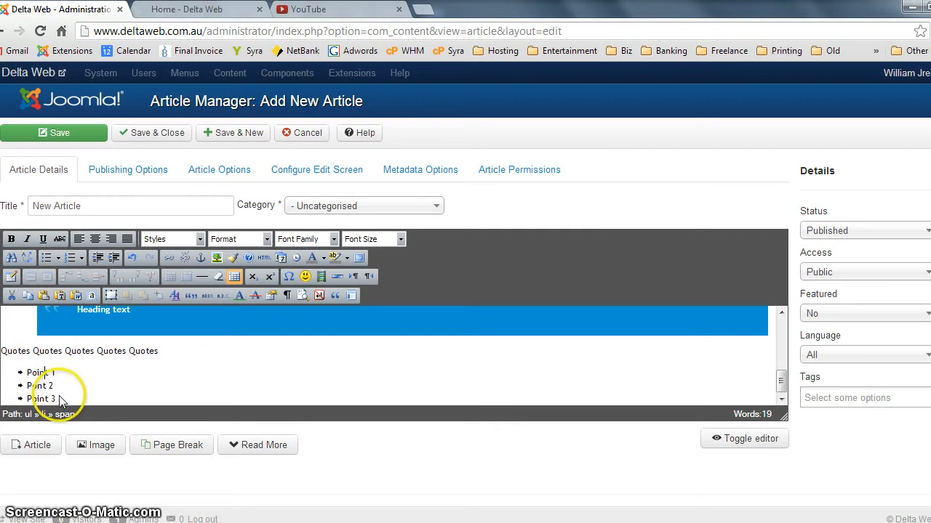
{"action": "left_click_drag", "start_coordinate": [55, 399], "coordinate": [23, 374]}
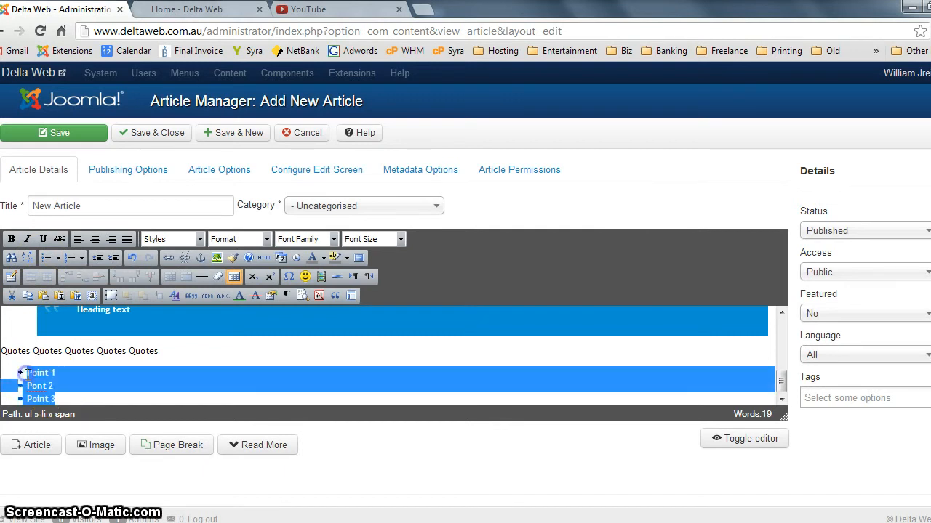
{"action": "left_click", "coordinate": [9, 242]}
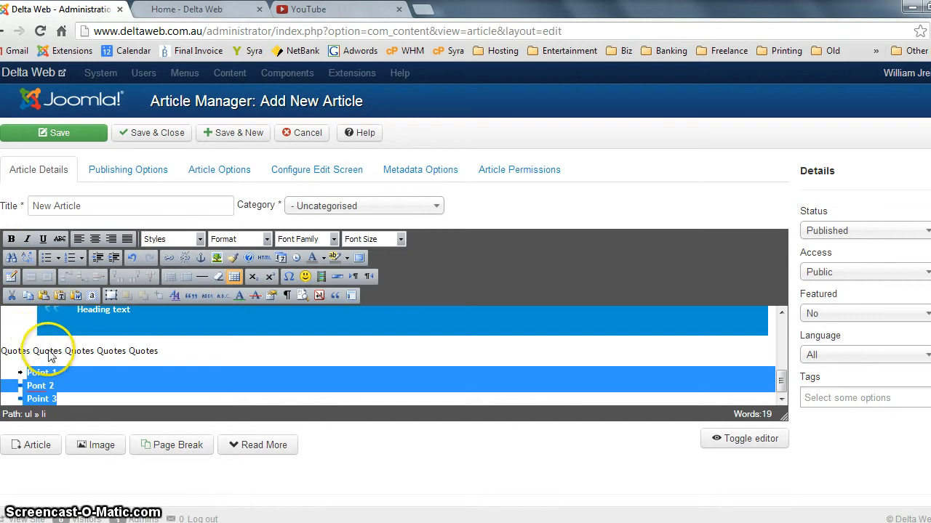
- Convert the bulleted list of points to a numbered list and start an empty paragraph below it
{"action": "left_click", "coordinate": [71, 259]}
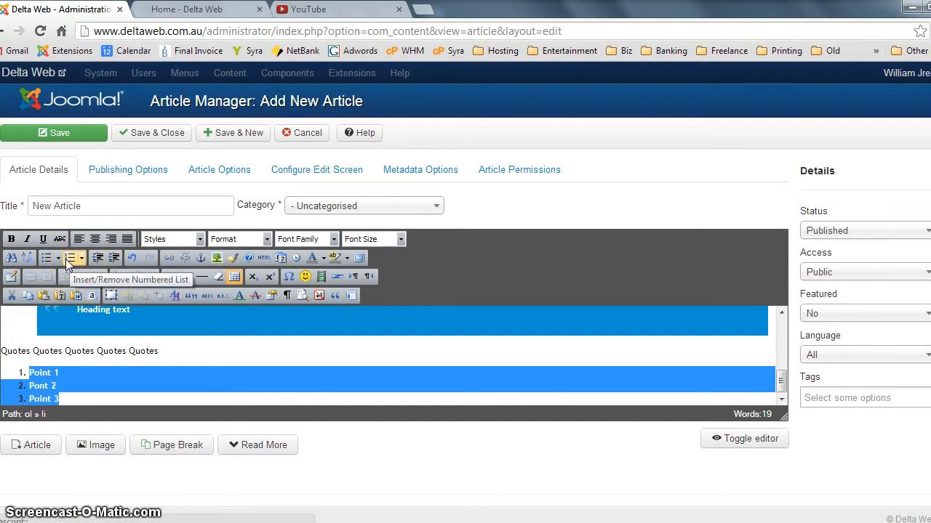
{"action": "left_click", "coordinate": [101, 402]}
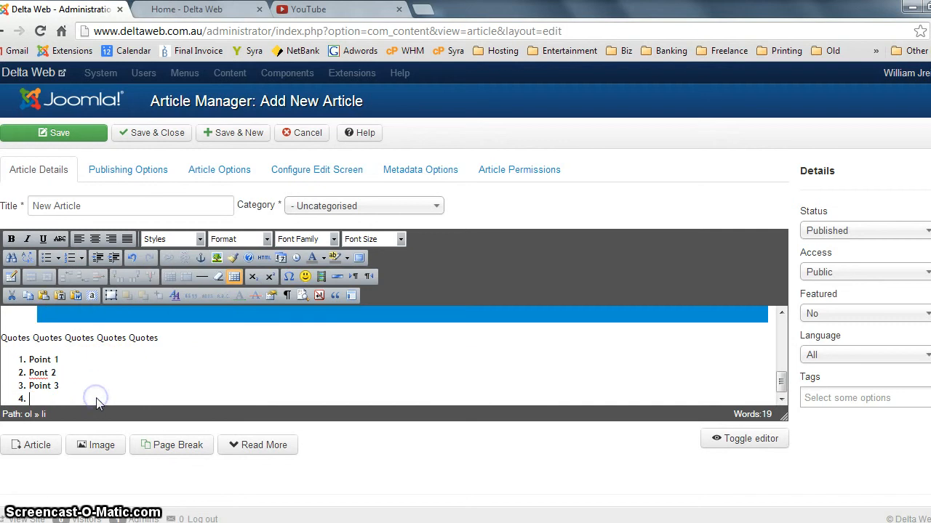
{"action": "key", "text": "BackSpace"}
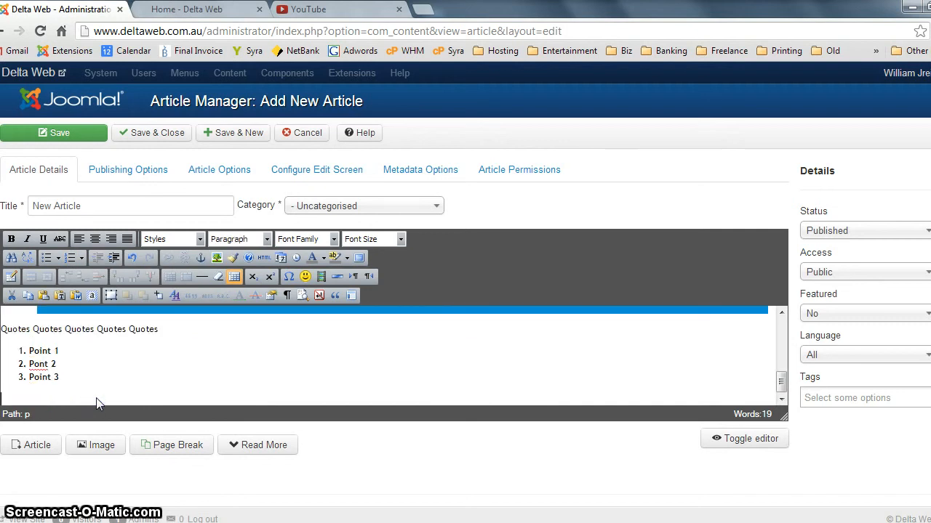
- Insert a left-aligned table with 3 columns, 3 rows, cell padding 10 and width 750 below the numbered list
{"action": "left_click", "coordinate": [10, 281]}
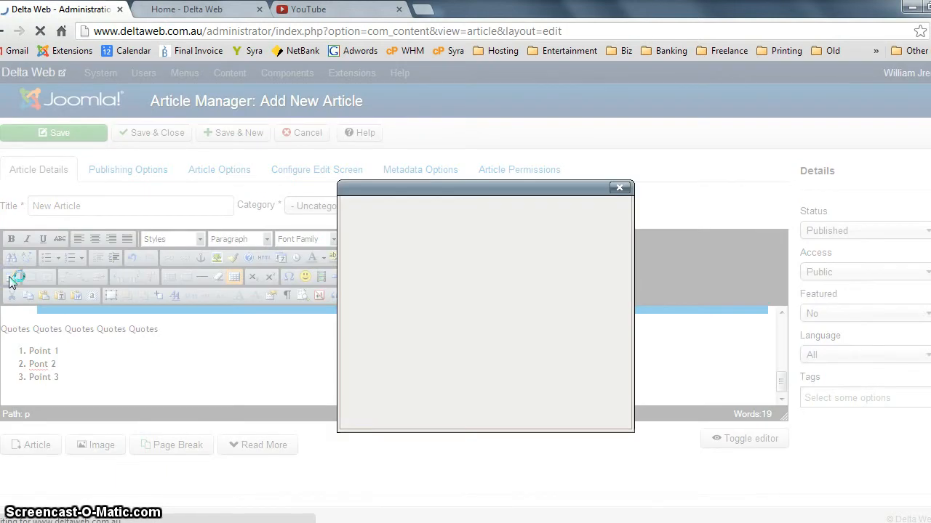
{"action": "left_click", "coordinate": [452, 291]}
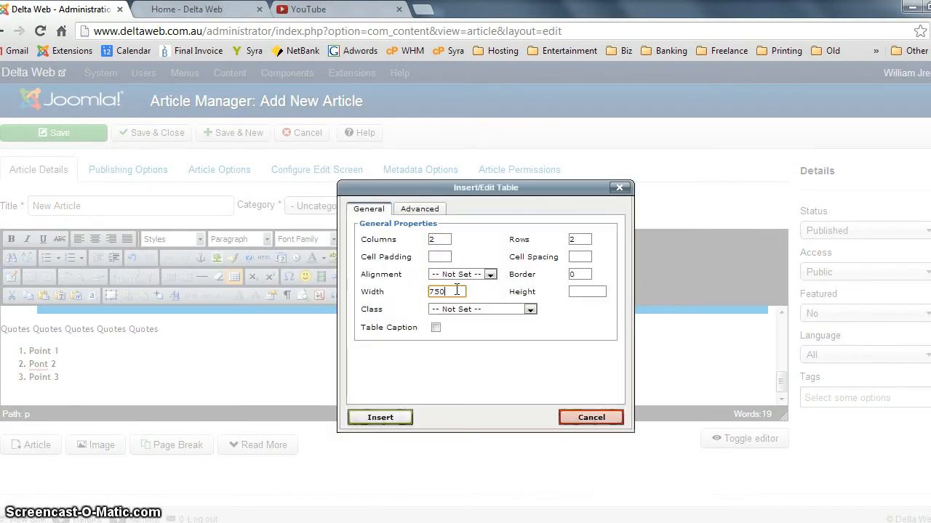
{"action": "left_click", "coordinate": [451, 274]}
{"action": "left_click", "coordinate": [453, 302]}
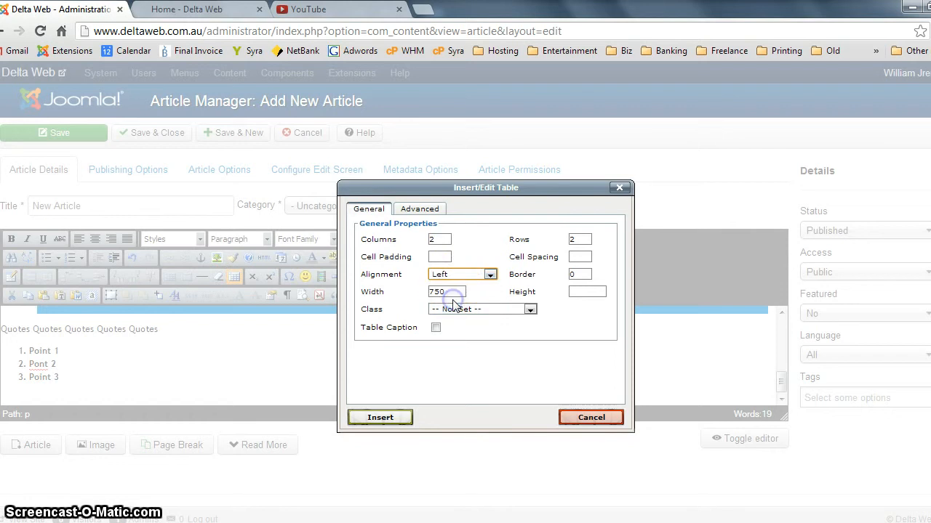
{"action": "left_click_drag", "start_coordinate": [435, 248], "coordinate": [431, 240]}
{"action": "double_click", "coordinate": [432, 240]}
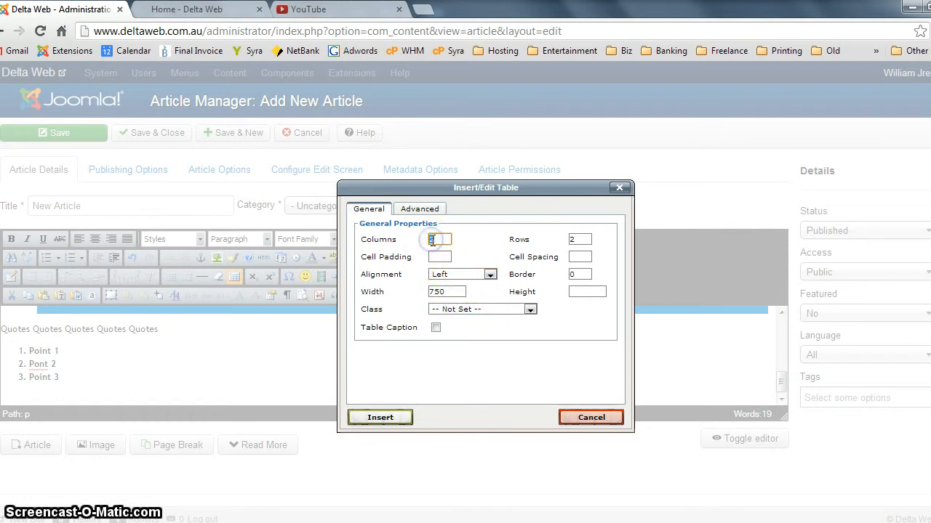
{"action": "type", "text": "3"}
{"action": "key", "text": "Tab"}
{"action": "type", "text": "3"}
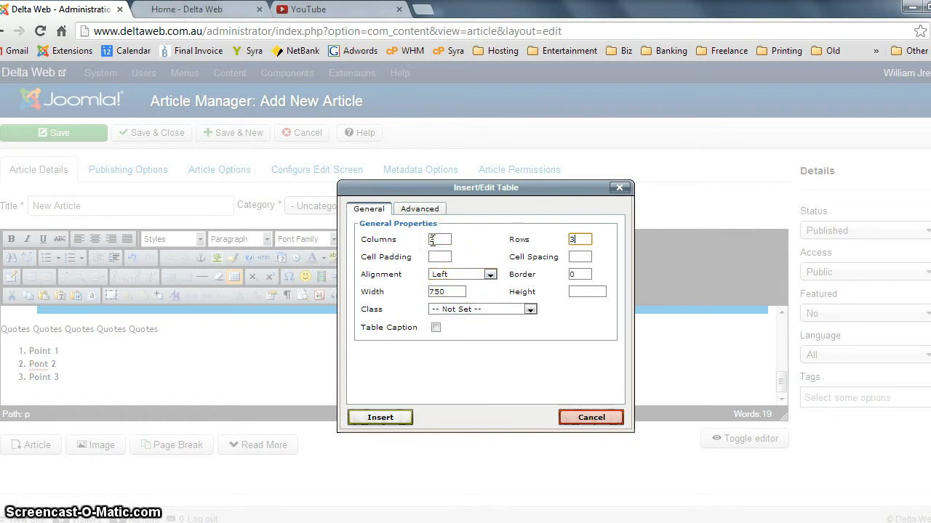
{"action": "left_click", "coordinate": [437, 257]}
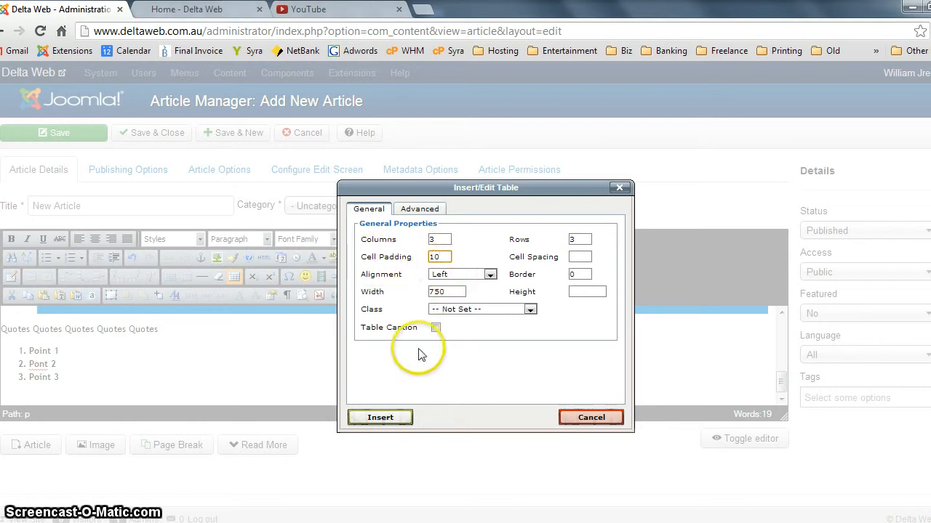
{"action": "left_click", "coordinate": [383, 416]}
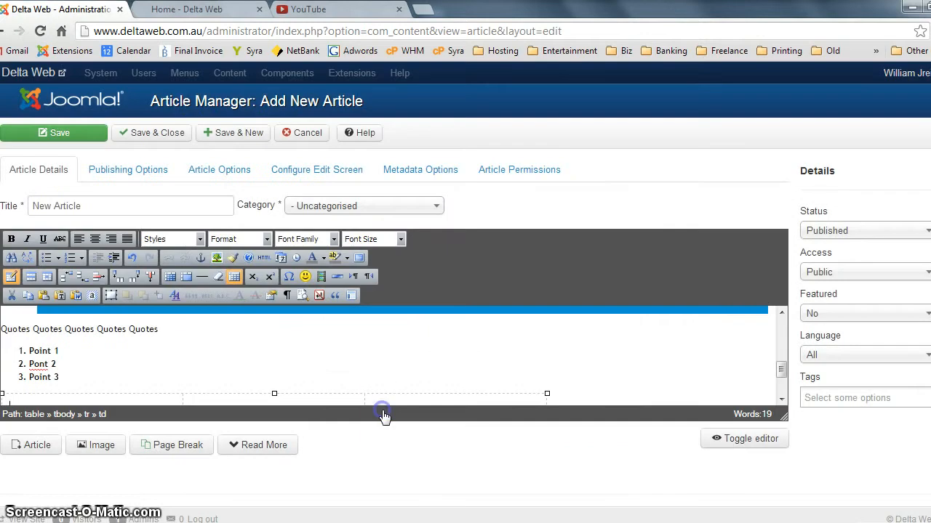
- Enter "ddd" in the second row's first cell and "dddd" in the first two cells of the table's first row
{"action": "left_click_drag", "start_coordinate": [783, 374], "coordinate": [781, 384]}
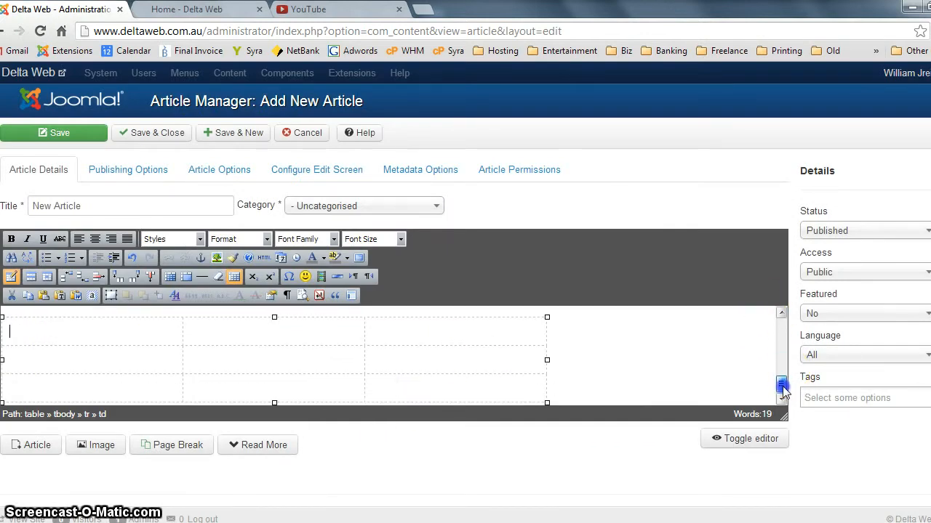
{"action": "left_click", "coordinate": [128, 365]}
{"action": "type", "text": "ddd"}
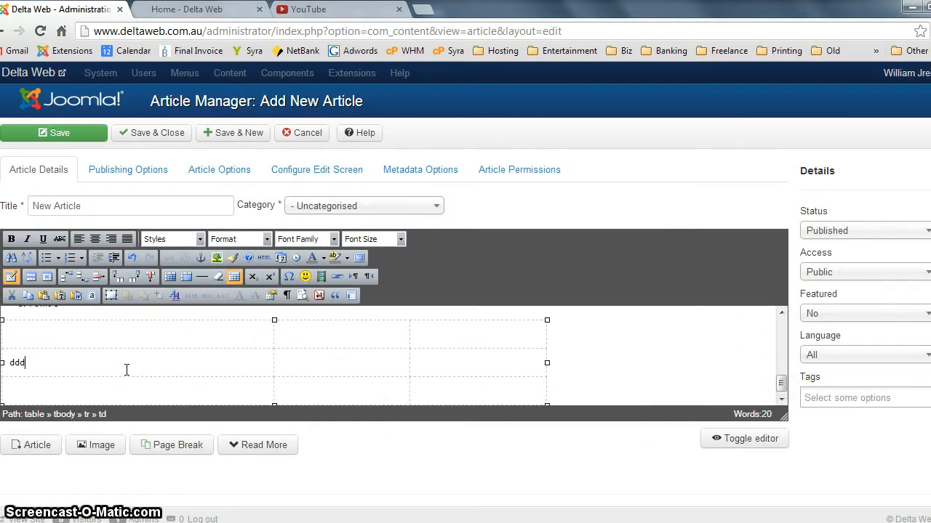
{"action": "left_click", "coordinate": [190, 340]}
{"action": "type", "text": "dddd"}
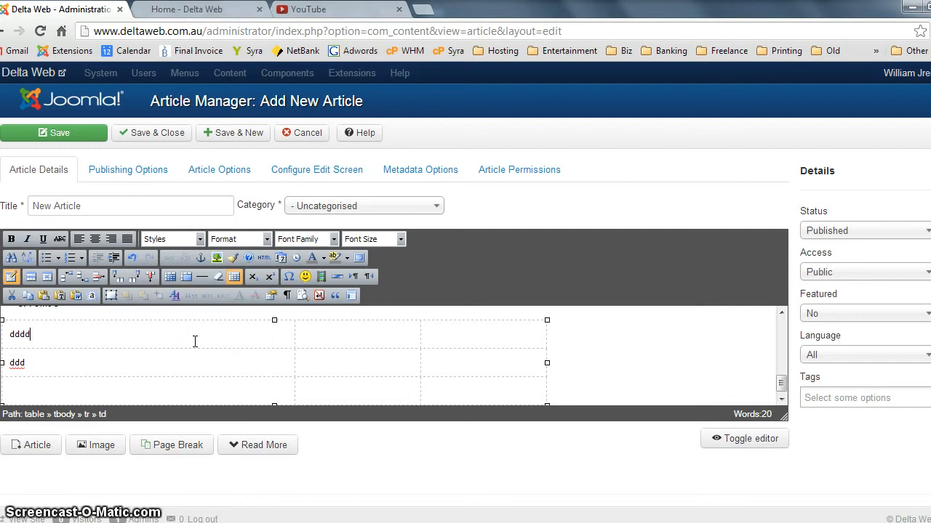
{"action": "left_click", "coordinate": [376, 331]}
{"action": "type", "text": "dddd"}
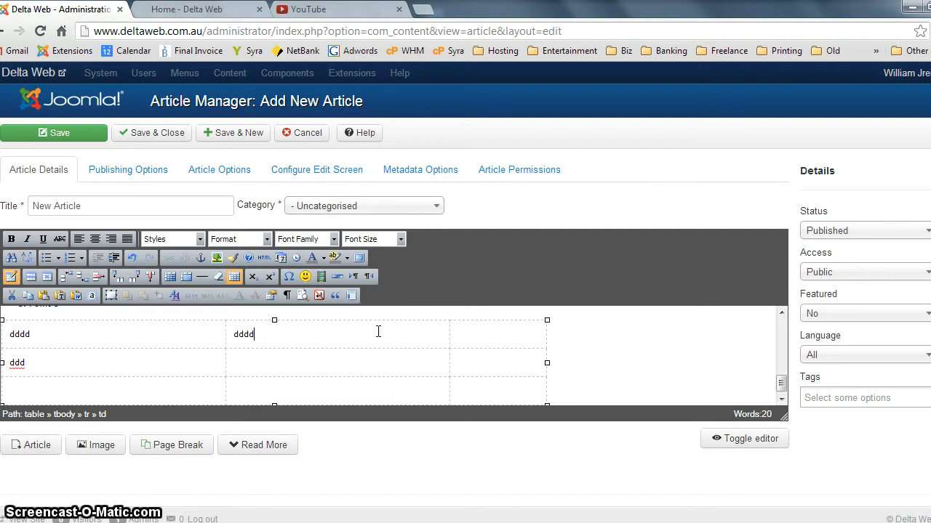
- Set the width of the first cell in the table's first row to 200
{"action": "left_click", "coordinate": [123, 335]}
{"action": "right_click", "coordinate": [121, 334]}
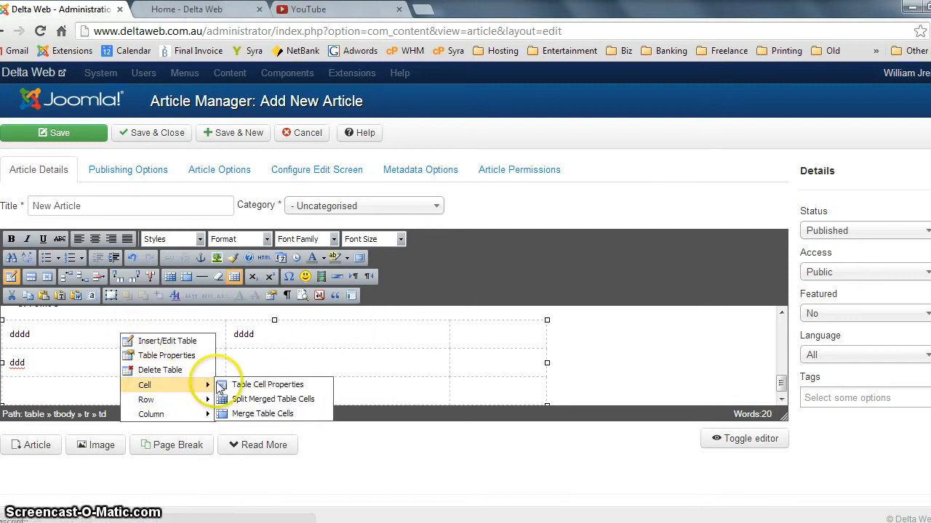
{"action": "left_click", "coordinate": [223, 386]}
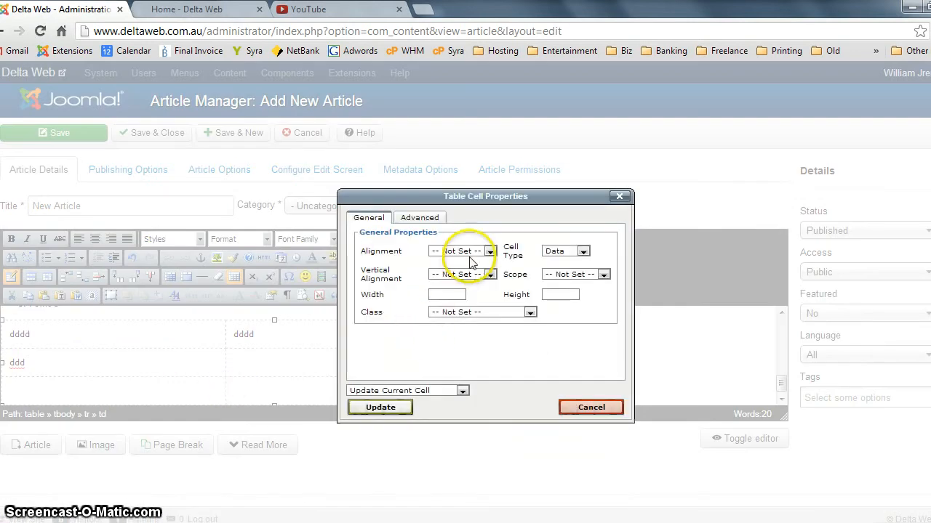
{"action": "left_click", "coordinate": [445, 295]}
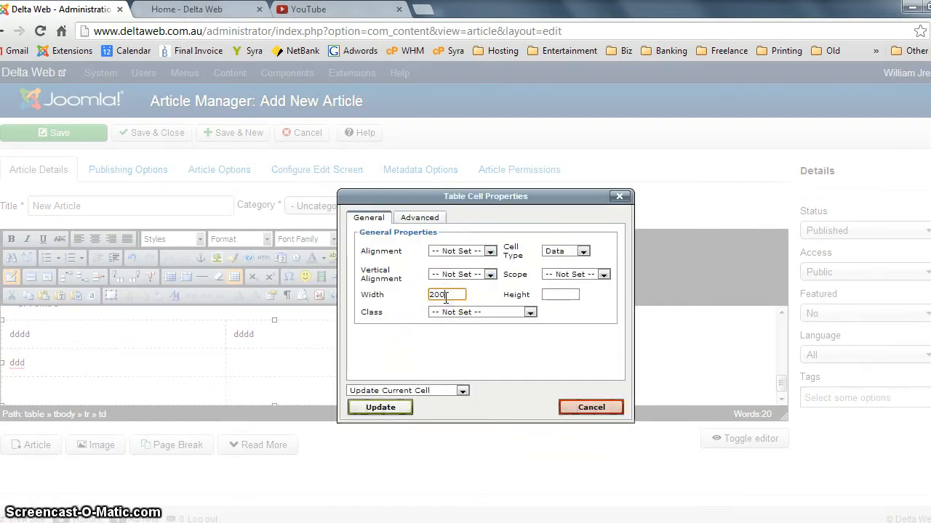
{"action": "left_click", "coordinate": [399, 408]}
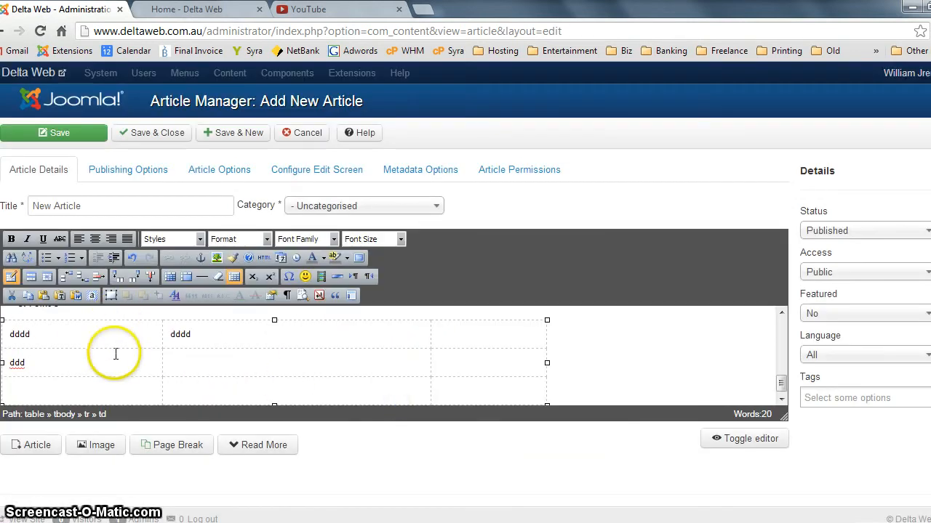
- Set the width of the second cell in the table's first row to 350
{"action": "right_click", "coordinate": [304, 343]}
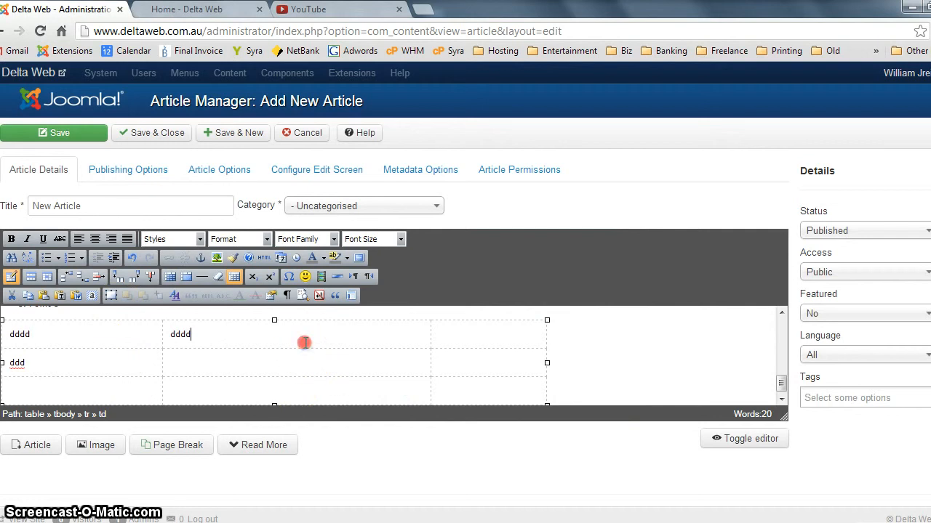
{"action": "mouse_move", "coordinate": [339, 397]}
{"action": "left_click", "coordinate": [416, 393]}
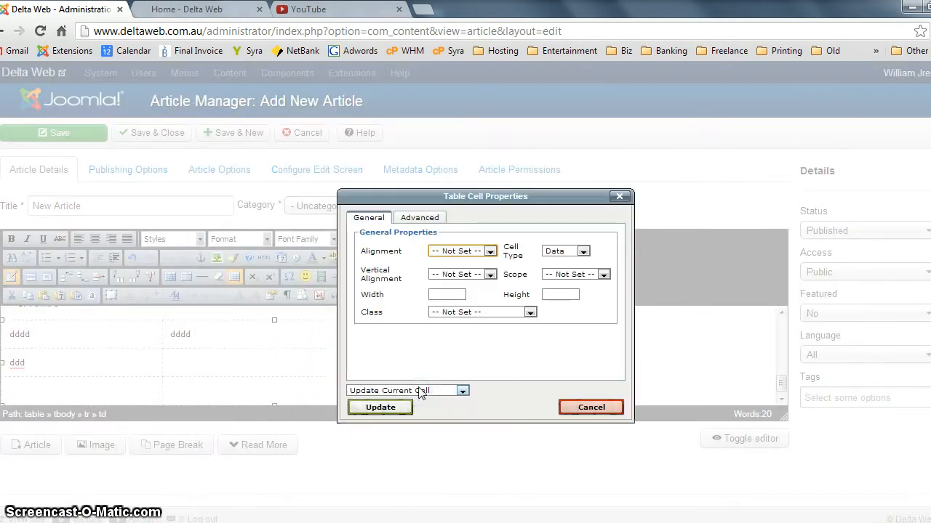
{"action": "left_click", "coordinate": [436, 296]}
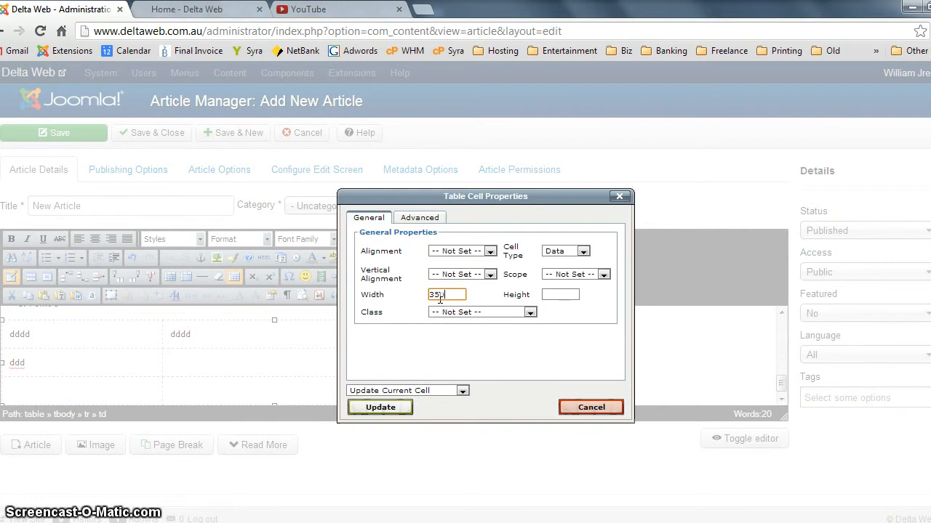
{"action": "left_click", "coordinate": [383, 408]}
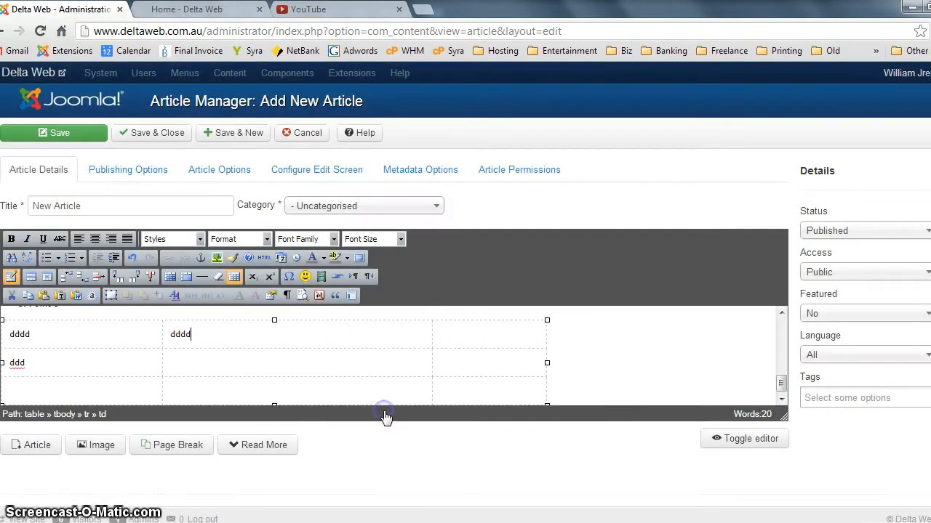
- Set the width of the third cell in the table's first row to 200
{"action": "left_click", "coordinate": [488, 333]}
{"action": "right_click", "coordinate": [488, 333]}
{"action": "mouse_move", "coordinate": [557, 386]}
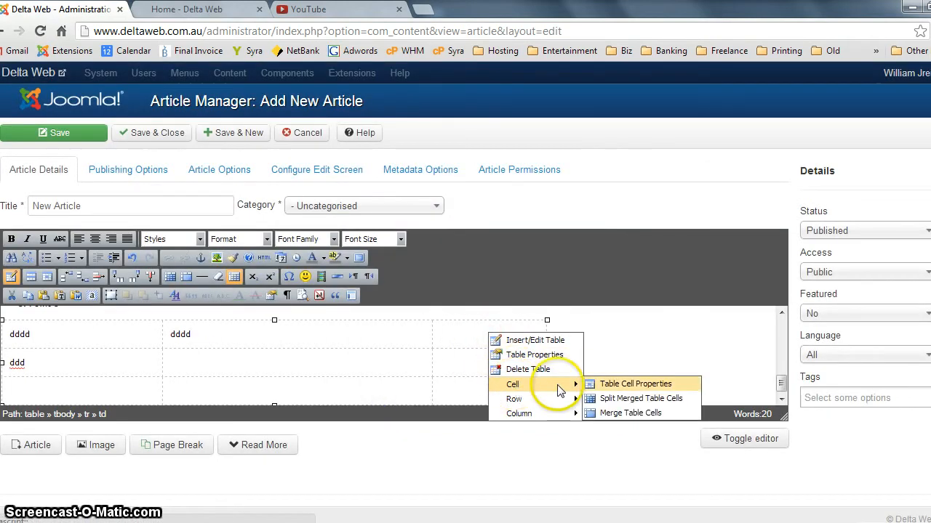
{"action": "left_click", "coordinate": [597, 384]}
{"action": "left_click", "coordinate": [440, 294]}
{"action": "type", "text": "200"}
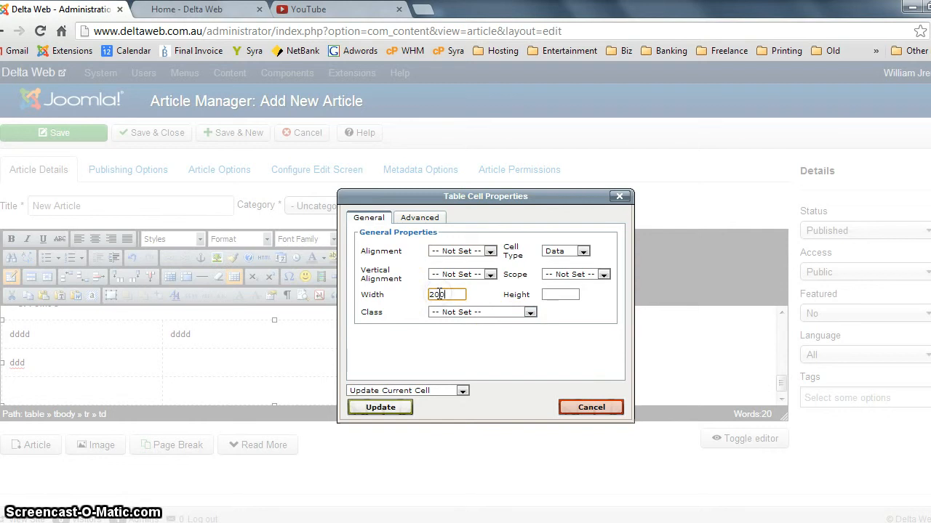
{"action": "left_click", "coordinate": [389, 407]}
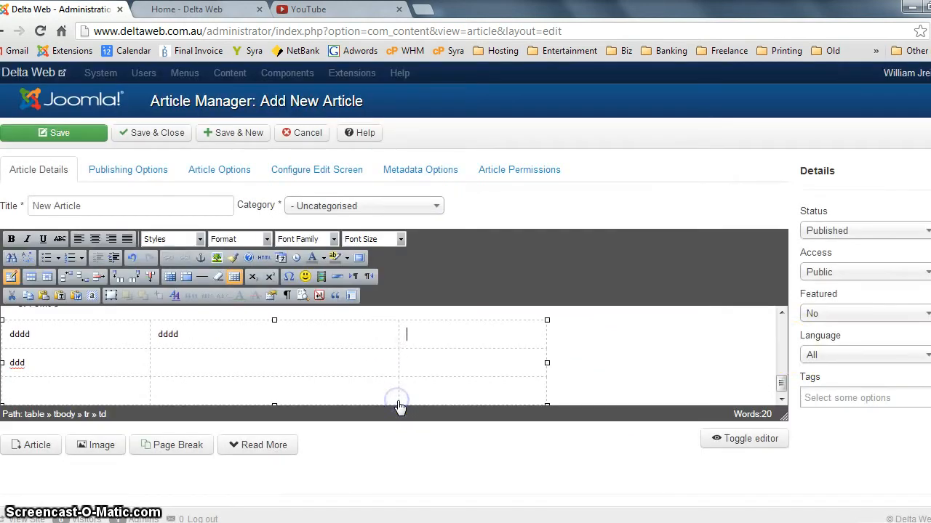
- Add the line "How to insert a link" in a new paragraph below the table
{"action": "left_click", "coordinate": [781, 384]}
{"action": "left_click", "coordinate": [741, 394]}
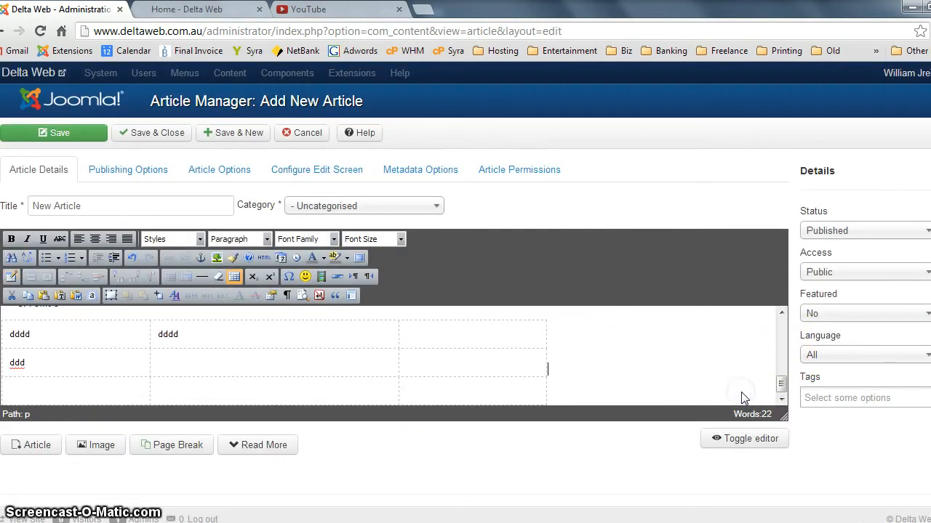
{"action": "key", "text": "Return"}
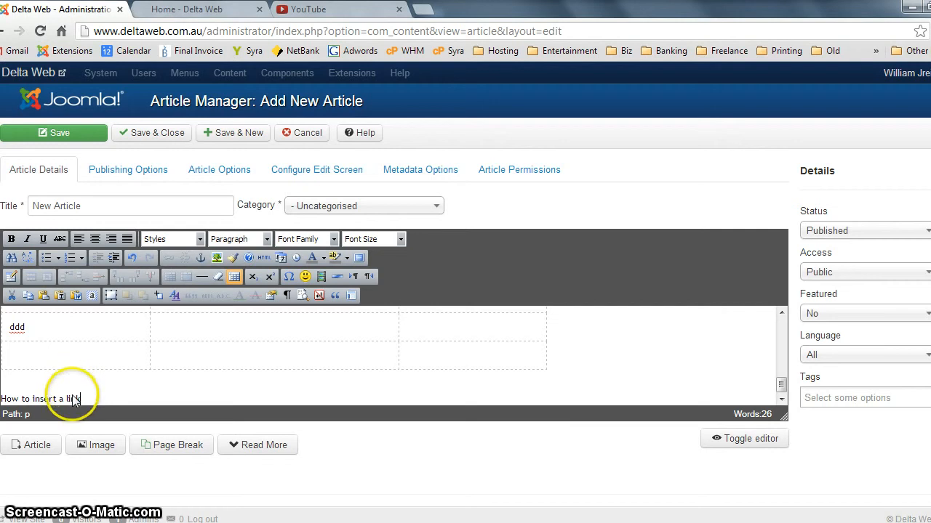
{"action": "double_click", "coordinate": [73, 398]}
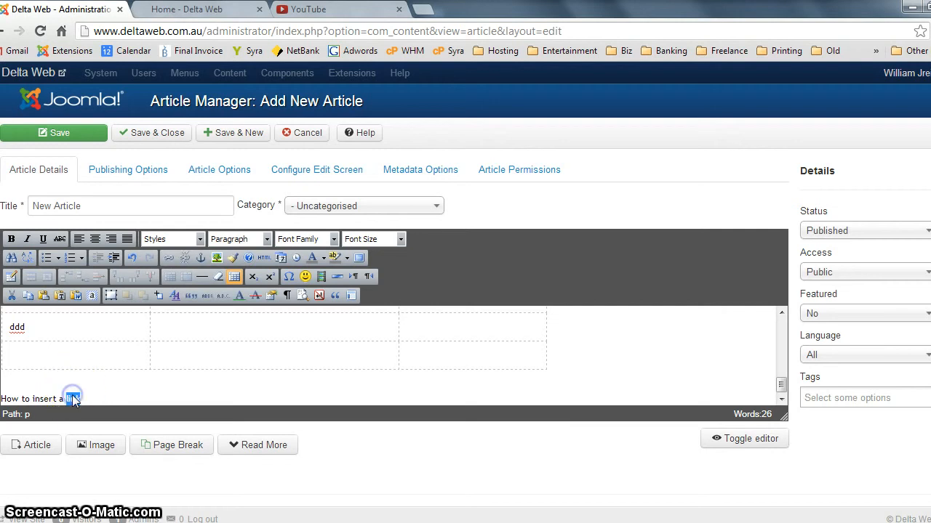
{"action": "left_click", "coordinate": [169, 259]}
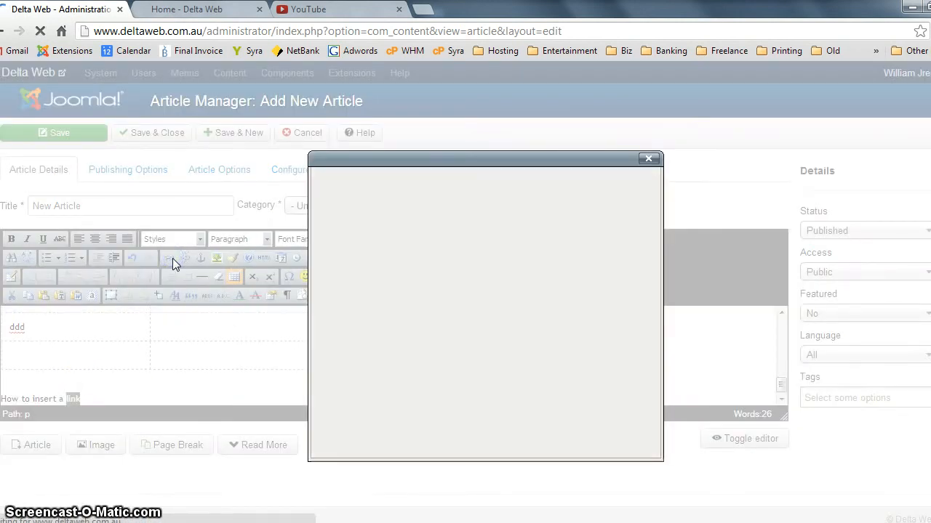
{"action": "left_click", "coordinate": [396, 211]}
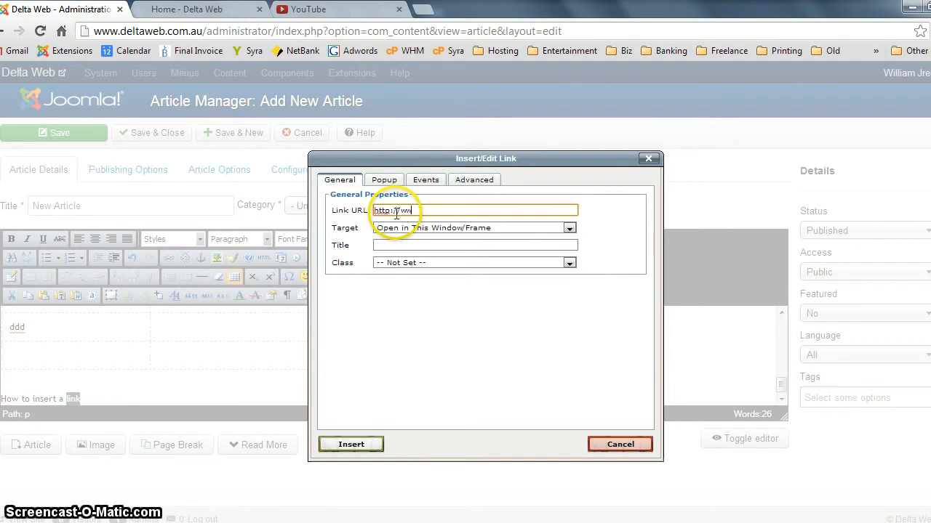
{"action": "type", "text": "http://www.google.com.au"}
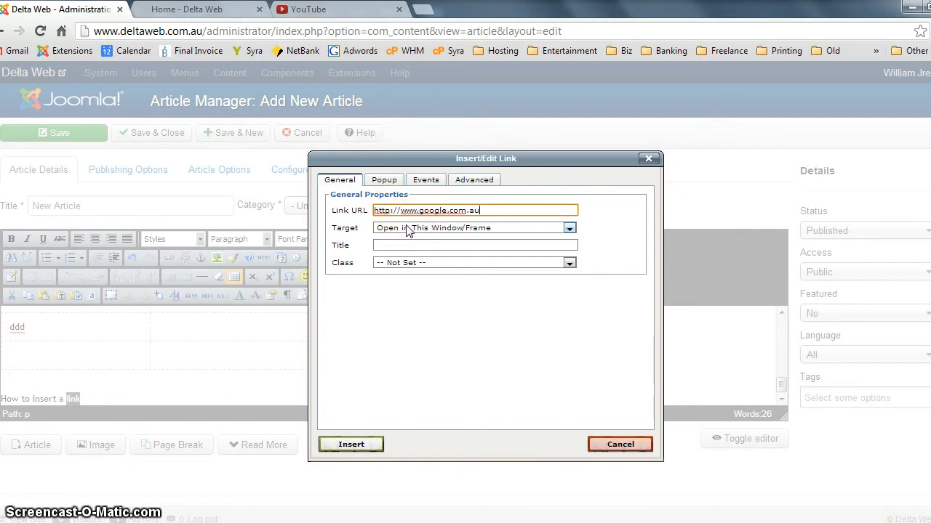
{"action": "left_click", "coordinate": [407, 229]}
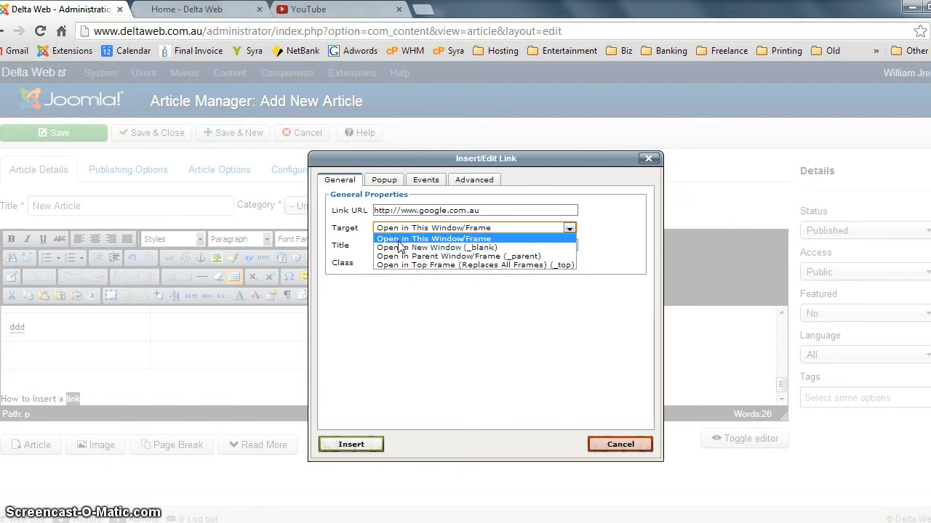
{"action": "left_click", "coordinate": [398, 241]}
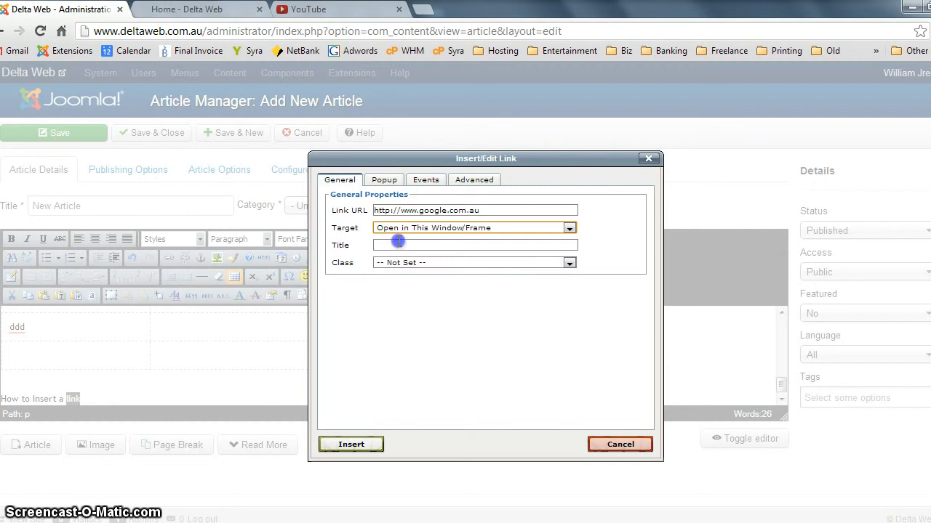
- Open the About page on the public Delta Web site and copy its web address
{"action": "left_click", "coordinate": [213, 10]}
{"action": "left_click", "coordinate": [174, 30]}
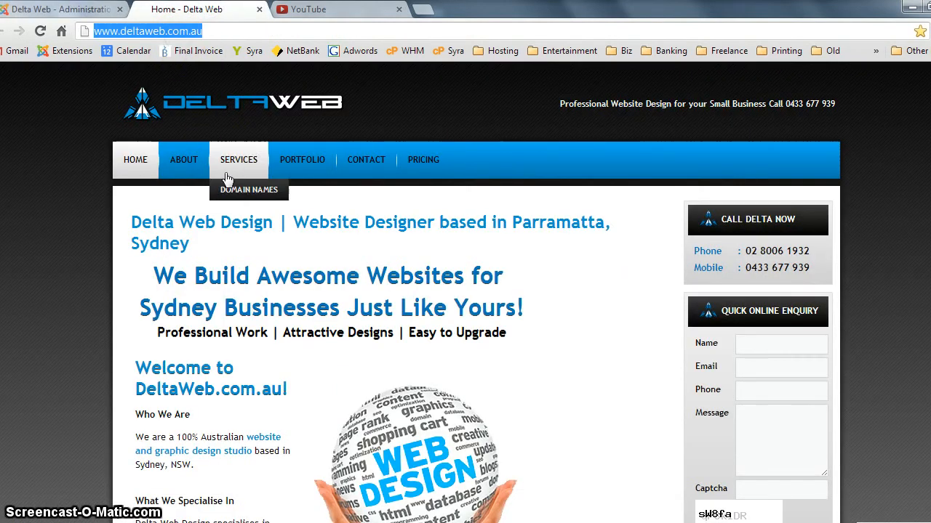
{"action": "left_click", "coordinate": [184, 161]}
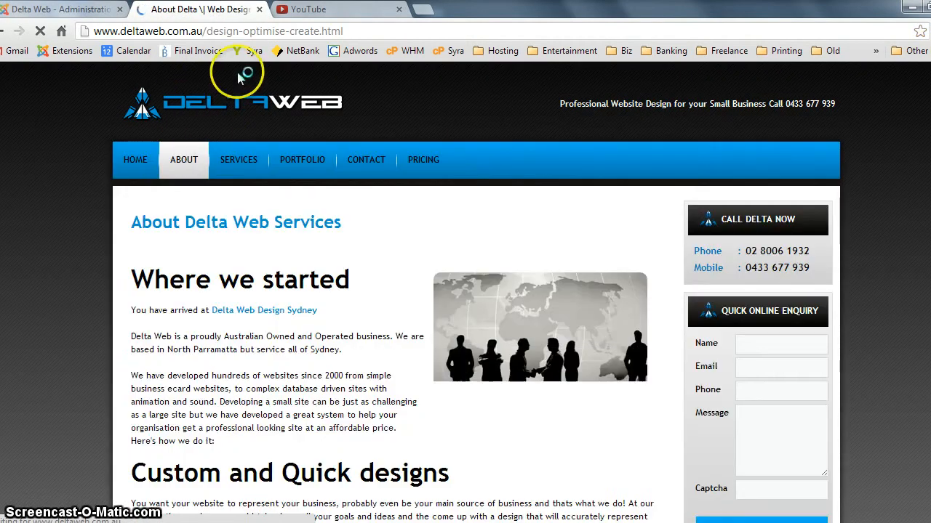
{"action": "left_click", "coordinate": [301, 32]}
{"action": "key", "text": "ctrl+c"}
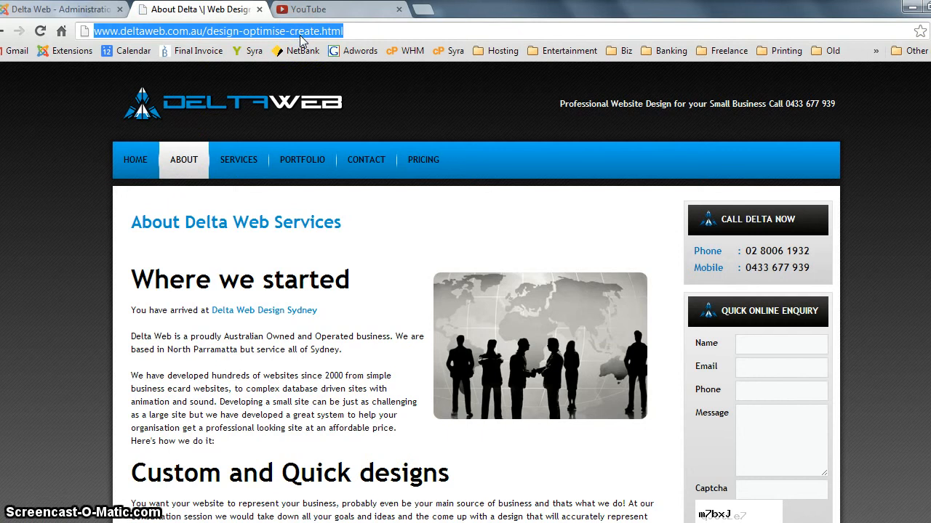
{"action": "left_click", "coordinate": [102, 9]}
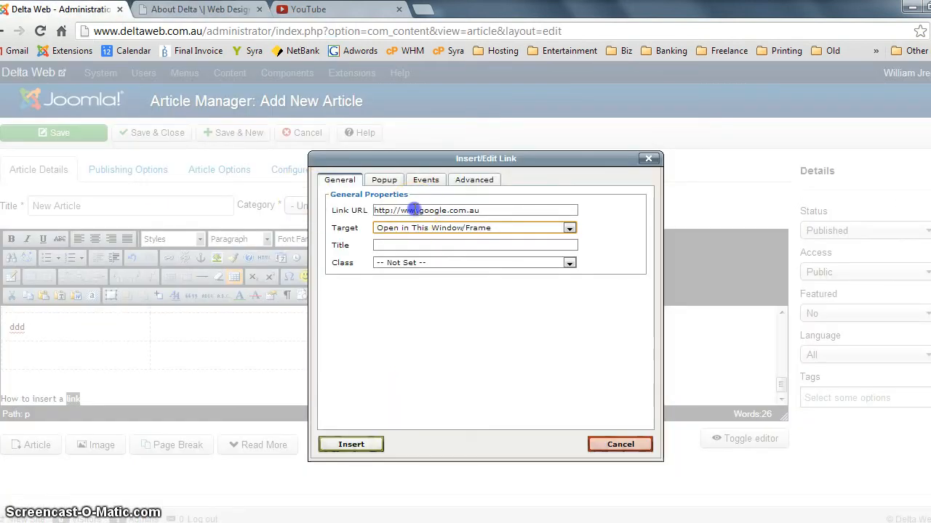
{"action": "triple_click", "coordinate": [414, 210]}
{"action": "key", "text": "ctrl+v"}
{"action": "left_click", "coordinate": [412, 228]}
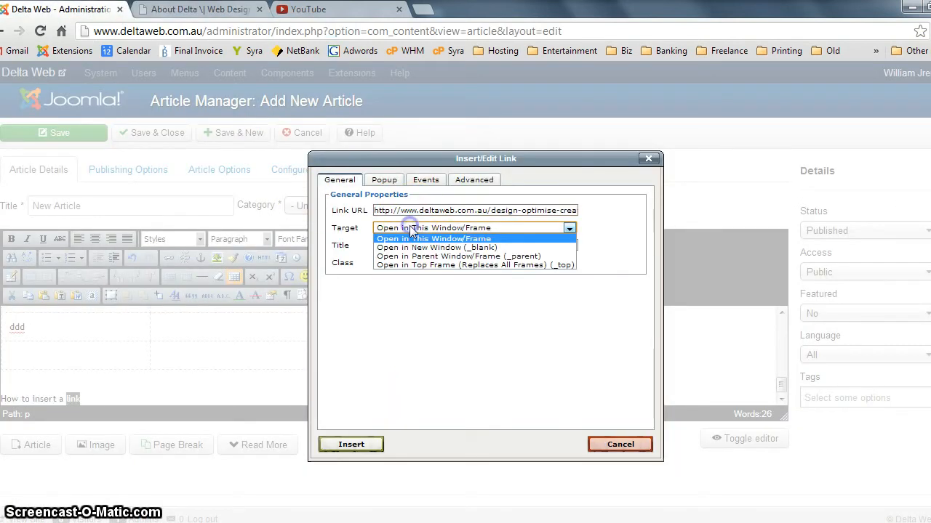
{"action": "left_click", "coordinate": [412, 240]}
{"action": "left_click", "coordinate": [360, 444]}
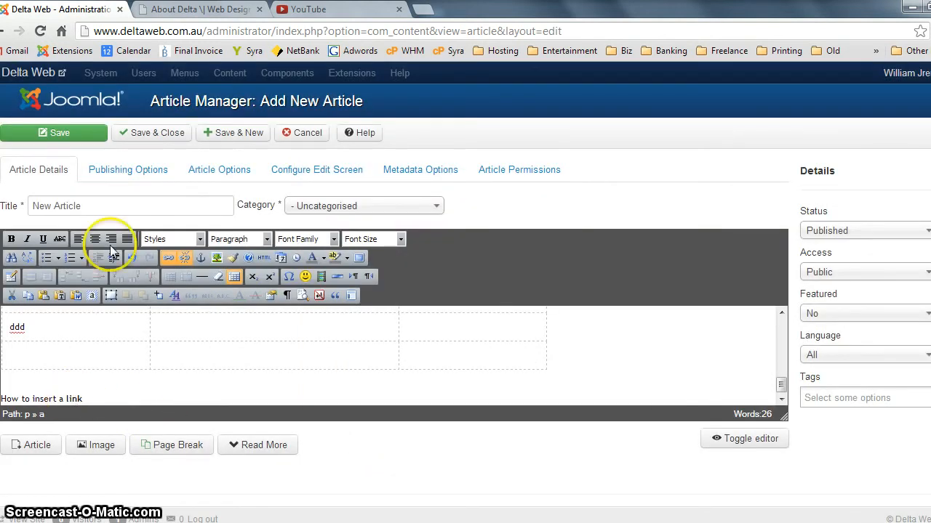
- View the Portfolio page on the public Delta Web site and return to the article editor
{"action": "left_click", "coordinate": [203, 8]}
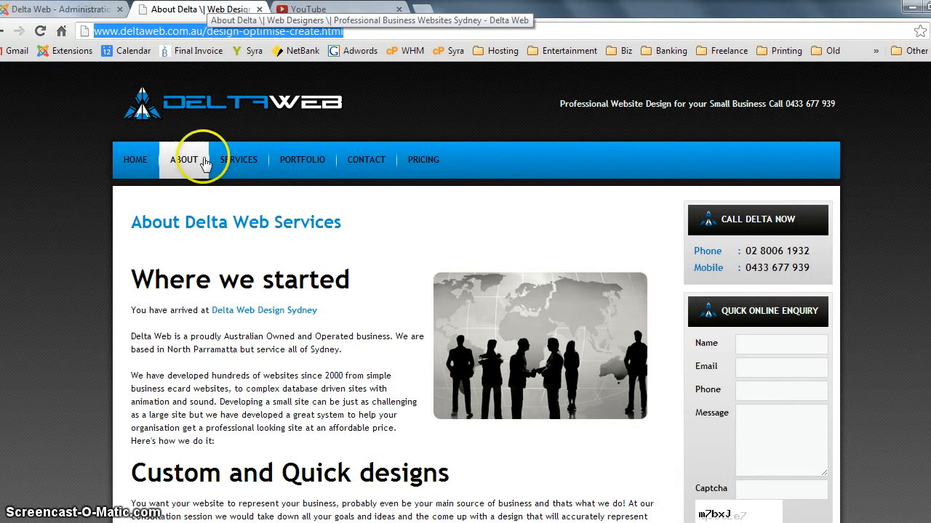
{"action": "left_click", "coordinate": [291, 163]}
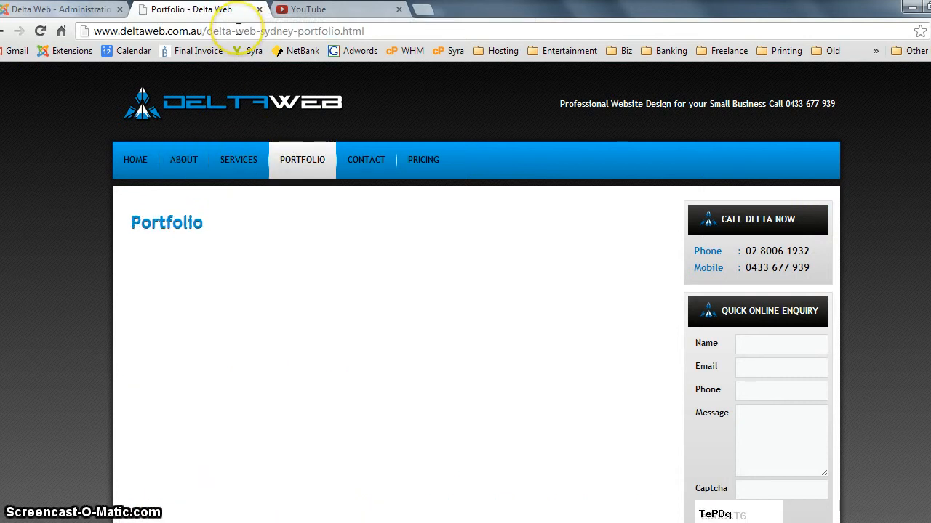
{"action": "left_click", "coordinate": [51, 9]}
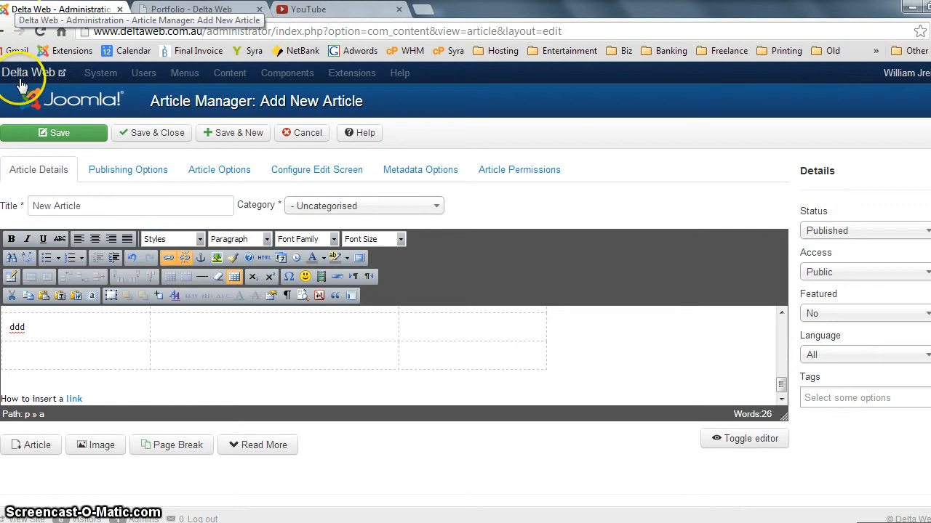
- Edit the hyperlink on the word "link" and update its URL to the copied full address of the design-optimise-create.html page
{"action": "double_click", "coordinate": [74, 398]}
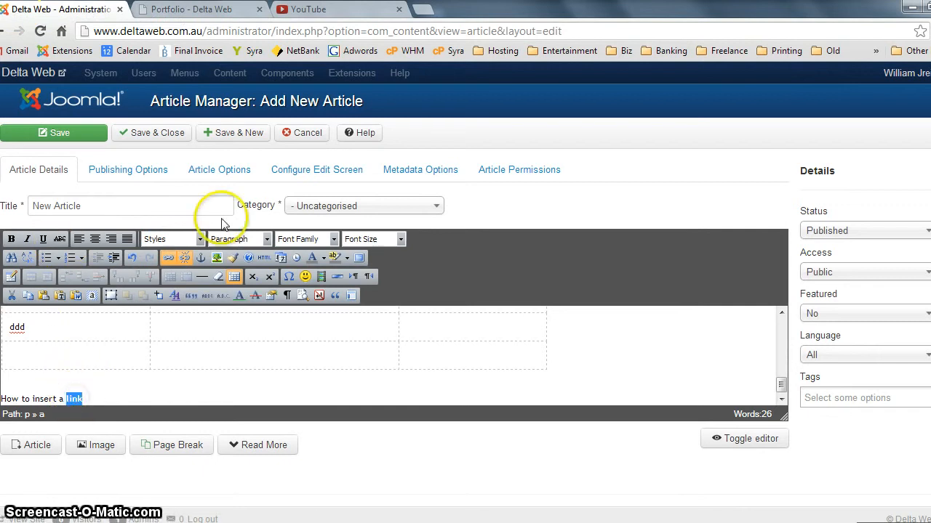
{"action": "left_click", "coordinate": [170, 258]}
{"action": "triple_click", "coordinate": [456, 211]}
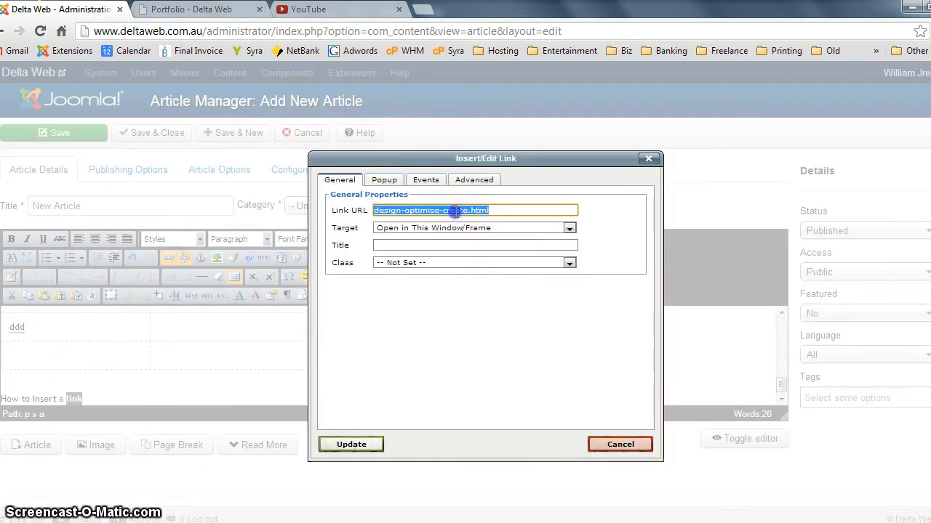
{"action": "key", "text": "ctrl+v"}
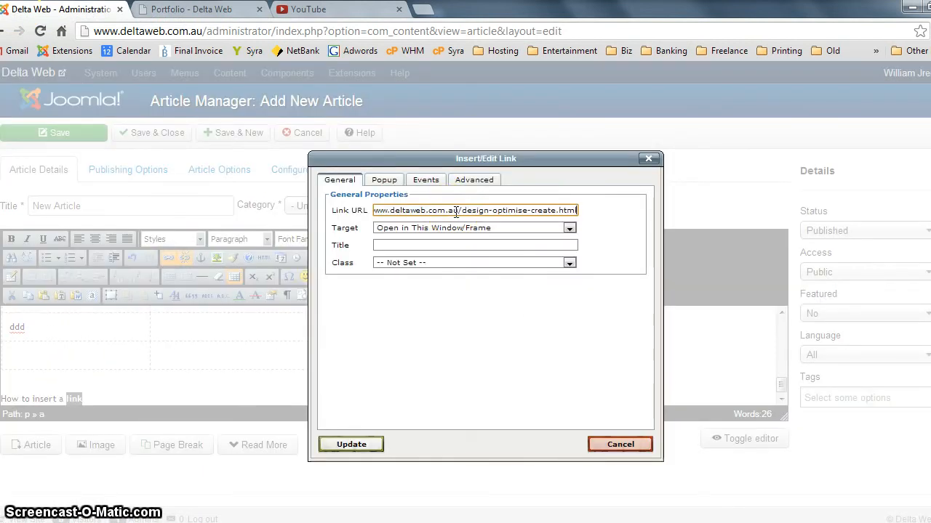
{"action": "left_click", "coordinate": [358, 443]}
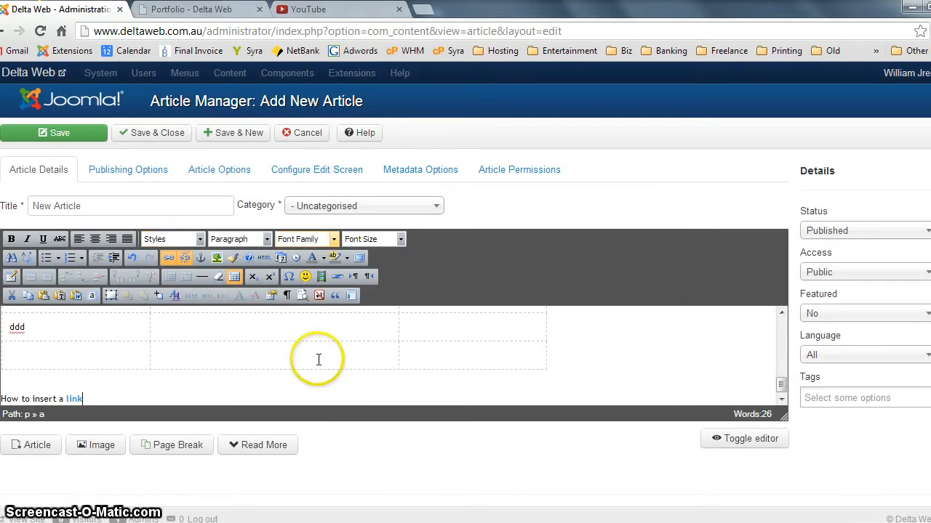
- Insert the image images/helping-your-business.jpg in a new paragraph below the link line, with alignment Not Set
{"action": "key", "text": "Return"}
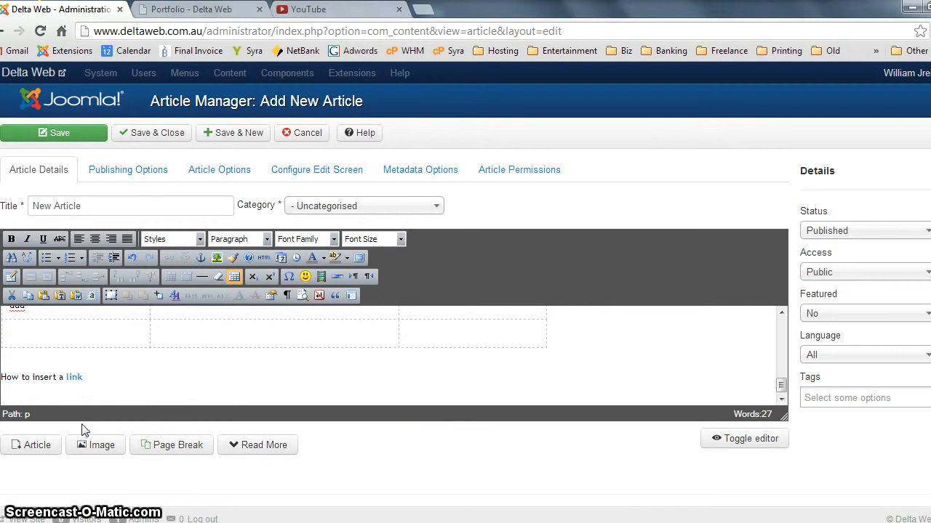
{"action": "left_click", "coordinate": [93, 445]}
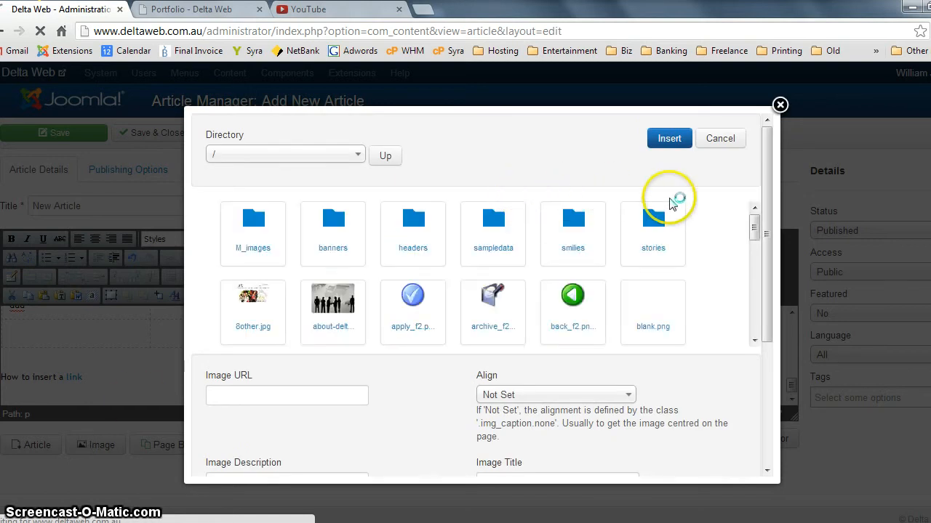
{"action": "left_click_drag", "start_coordinate": [760, 225], "coordinate": [741, 277]}
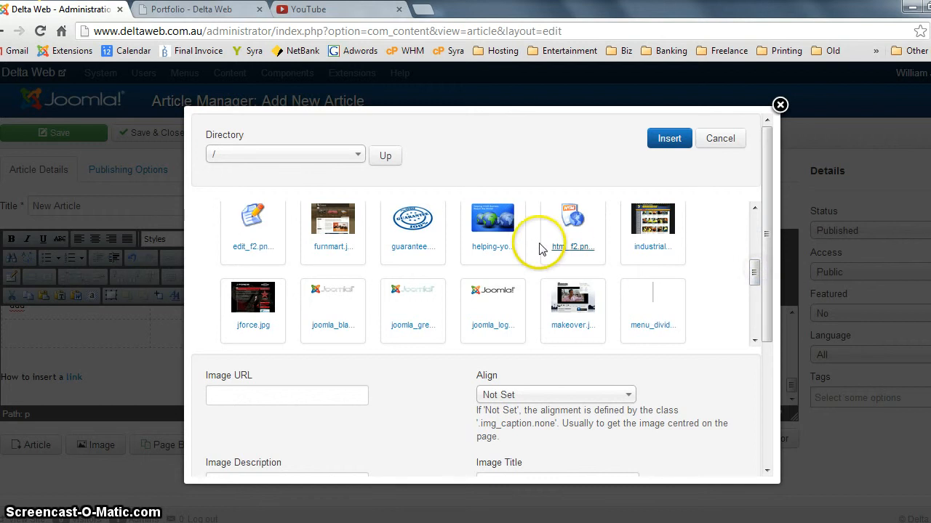
{"action": "left_click", "coordinate": [505, 244]}
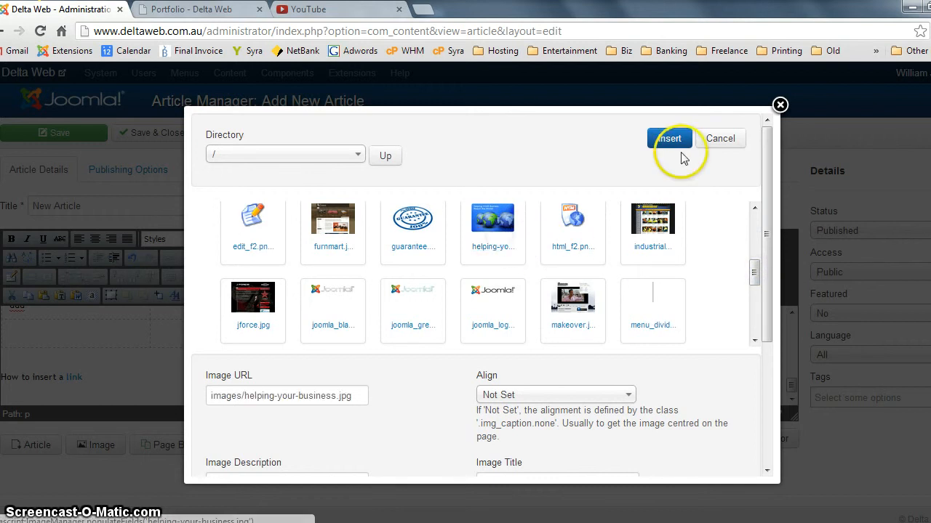
{"action": "left_click", "coordinate": [497, 396]}
{"action": "left_click", "coordinate": [496, 398]}
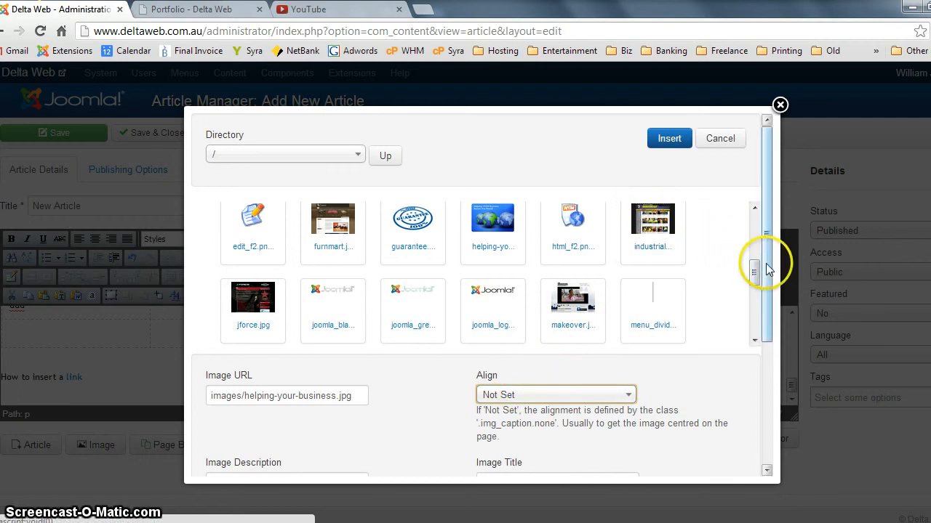
{"action": "left_click_drag", "start_coordinate": [766, 266], "coordinate": [737, 225]}
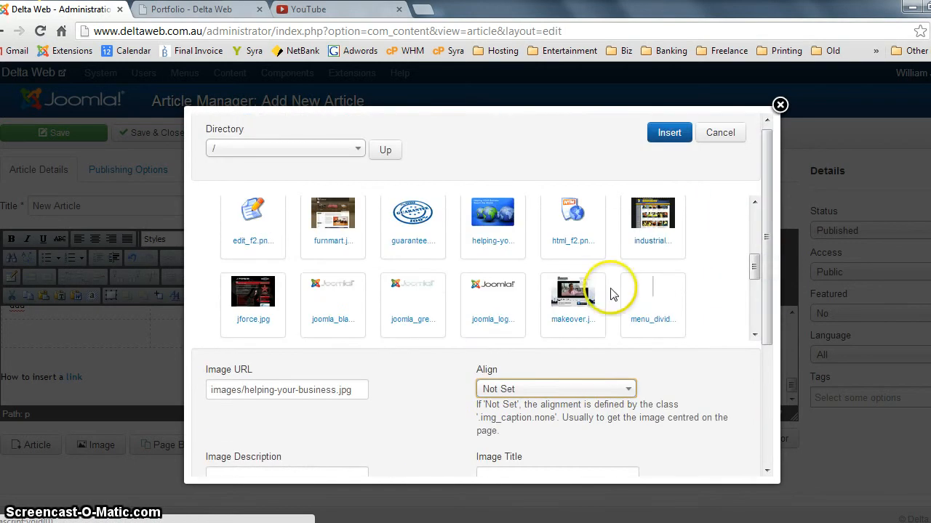
{"action": "left_click", "coordinate": [667, 132]}
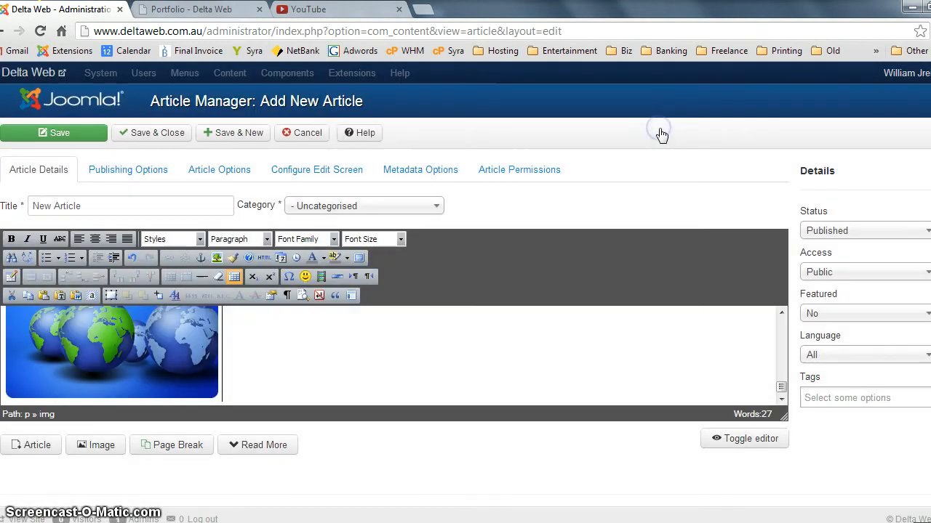
- Start a new paragraph below the globe image and upload object1241497035.png from the Desktop to the site's root image directory
{"action": "key", "text": "Return"}
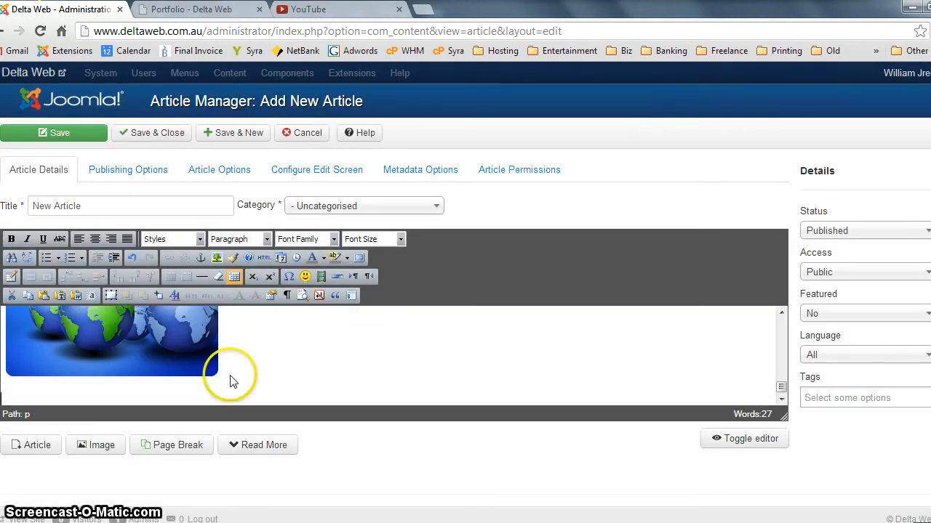
{"action": "left_click", "coordinate": [107, 443]}
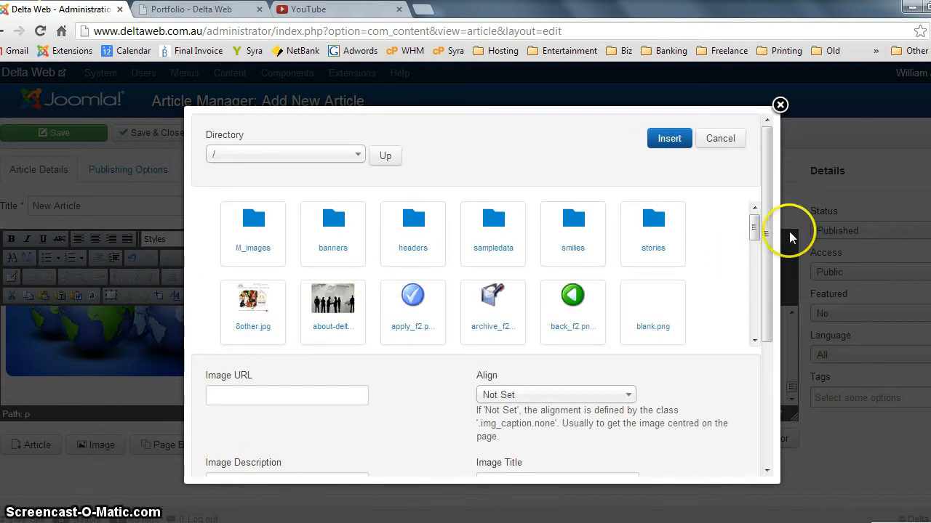
{"action": "left_click_drag", "start_coordinate": [768, 254], "coordinate": [762, 379]}
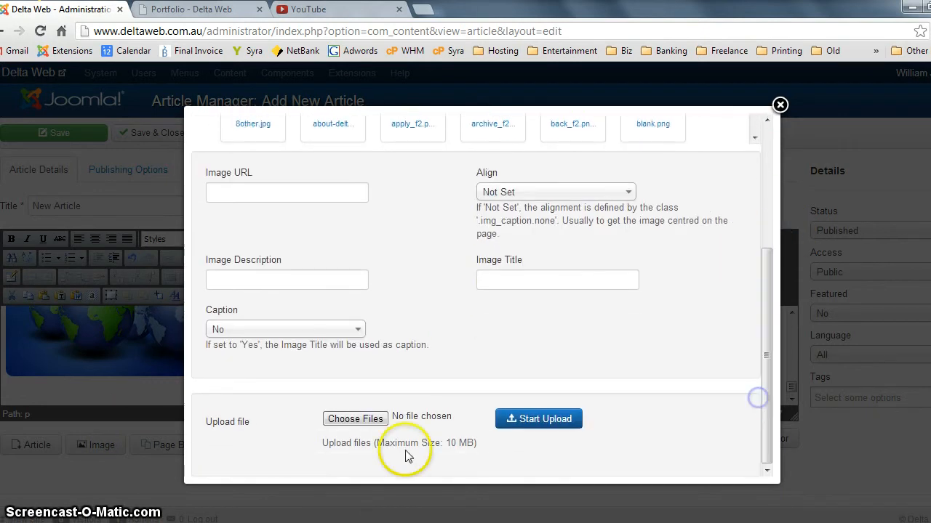
{"action": "left_click", "coordinate": [370, 419]}
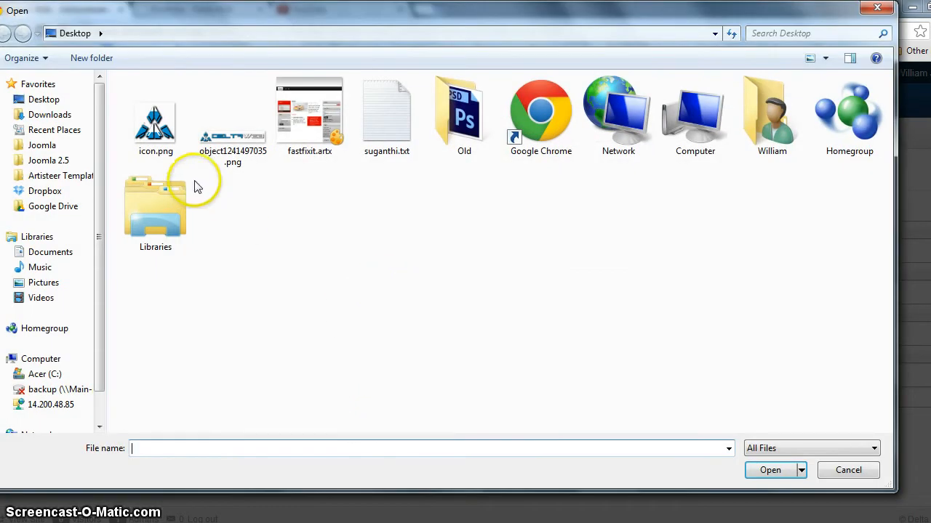
{"action": "double_click", "coordinate": [201, 143]}
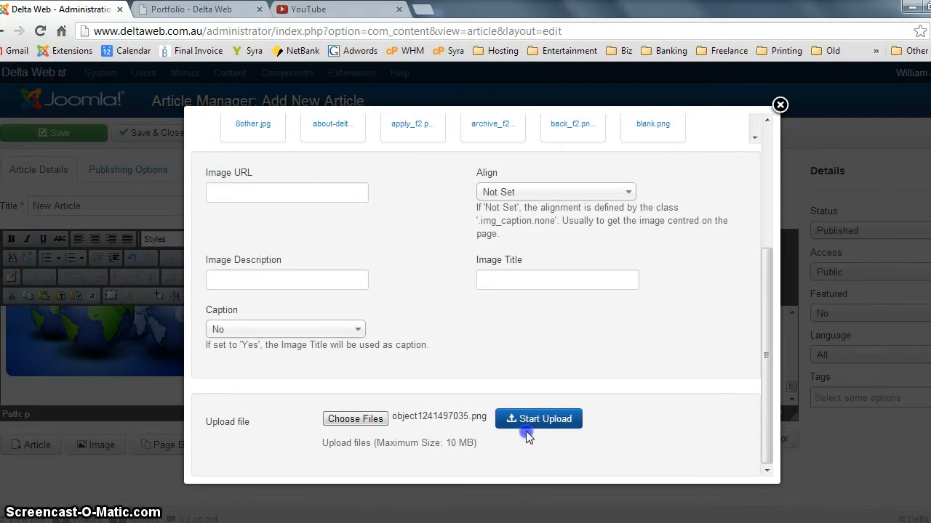
{"action": "left_click", "coordinate": [549, 424]}
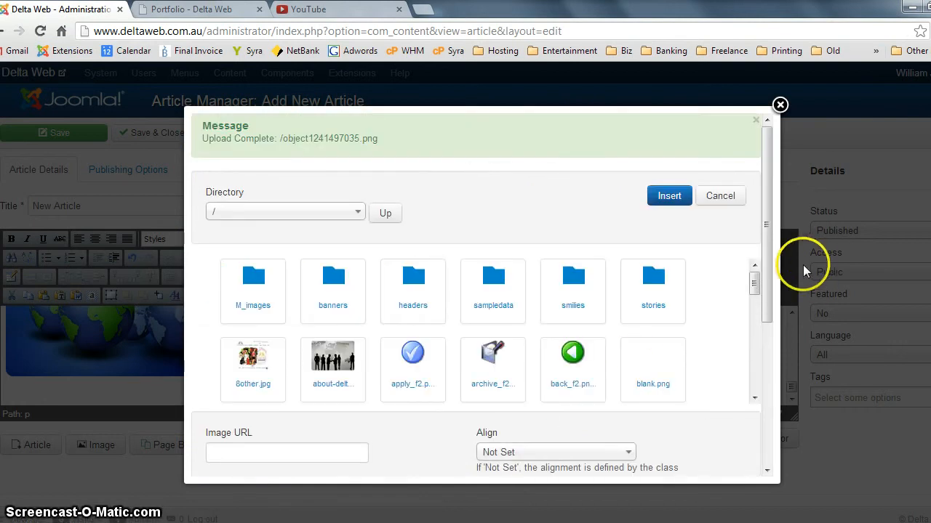
- Insert the uploaded object1241497035.png logo into the new paragraph below the globe image
{"action": "left_click_drag", "start_coordinate": [757, 284], "coordinate": [755, 341]}
{"action": "left_click", "coordinate": [572, 349]}
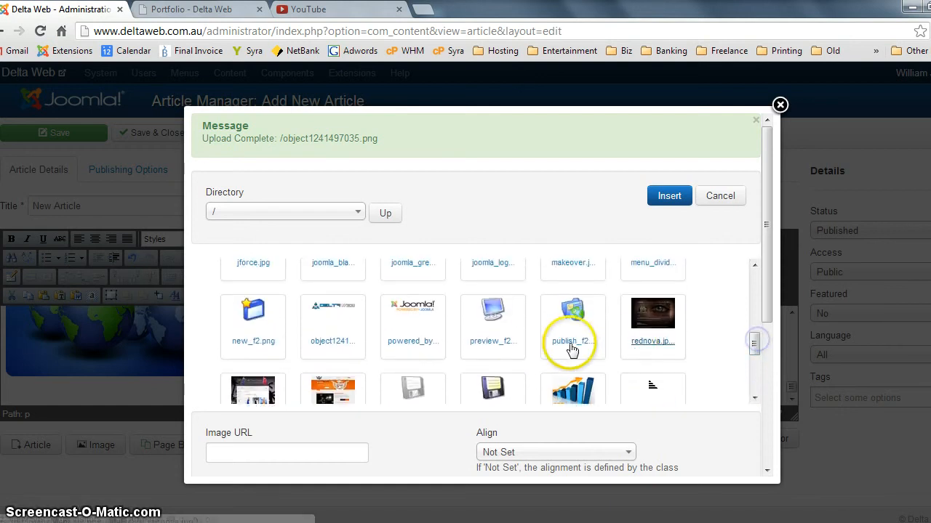
{"action": "left_click", "coordinate": [331, 324]}
{"action": "left_click", "coordinate": [671, 200]}
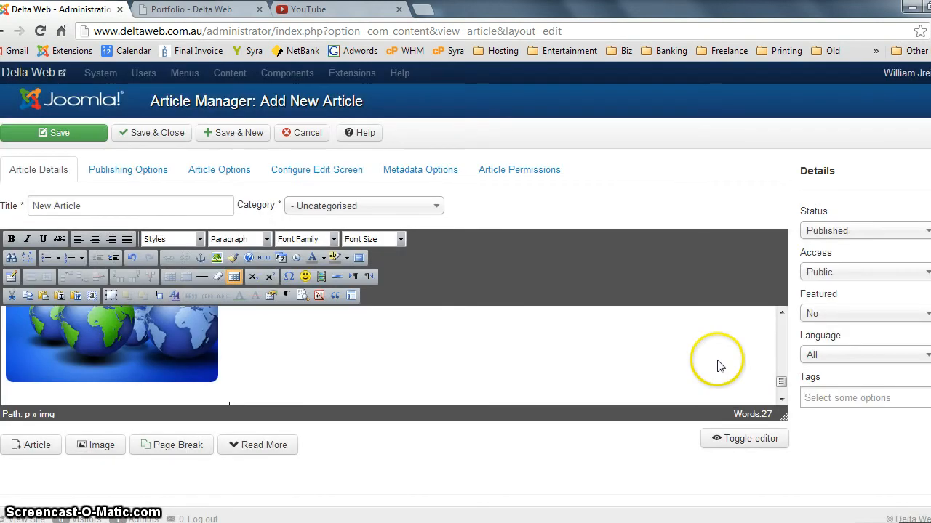
{"action": "left_click_drag", "start_coordinate": [779, 385], "coordinate": [779, 388]}
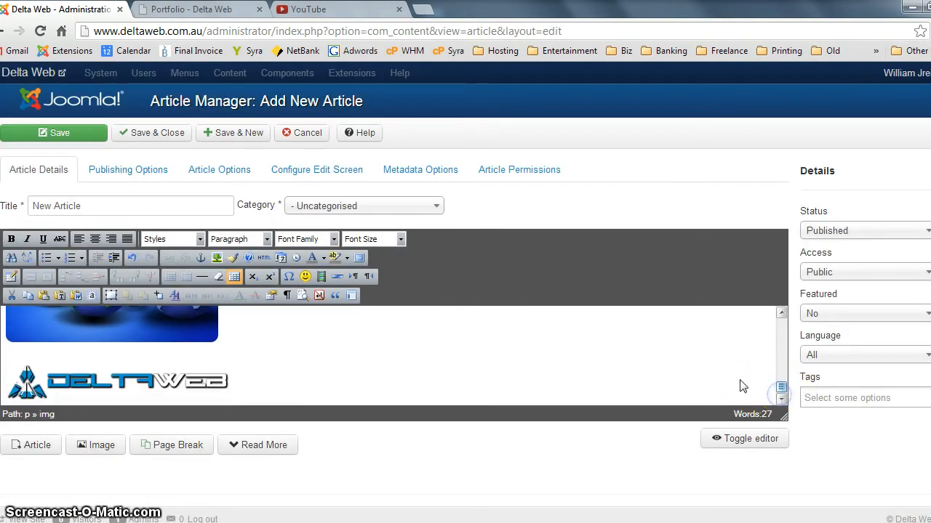
- Shrink the inserted Delta Web logo proportionally to about three quarters of its original width
{"action": "left_click", "coordinate": [154, 389]}
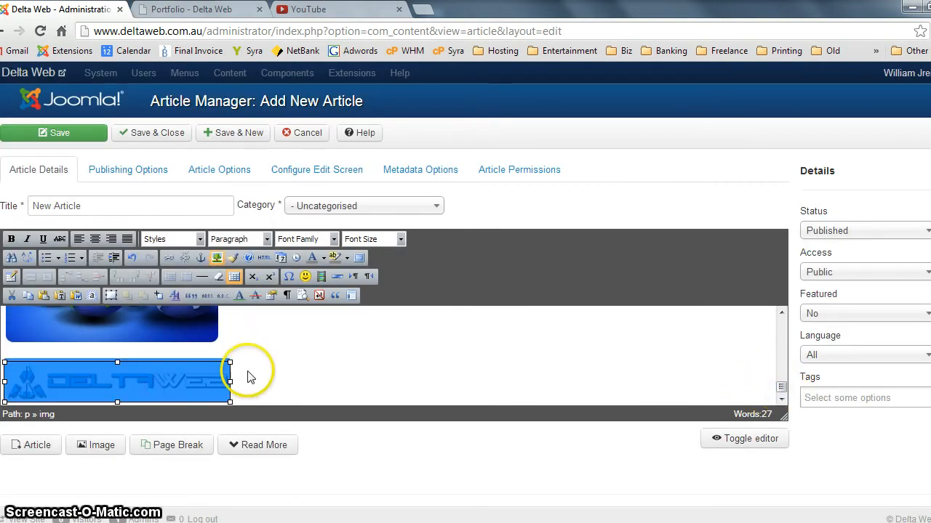
{"action": "left_click_drag", "start_coordinate": [229, 364], "coordinate": [213, 378]}
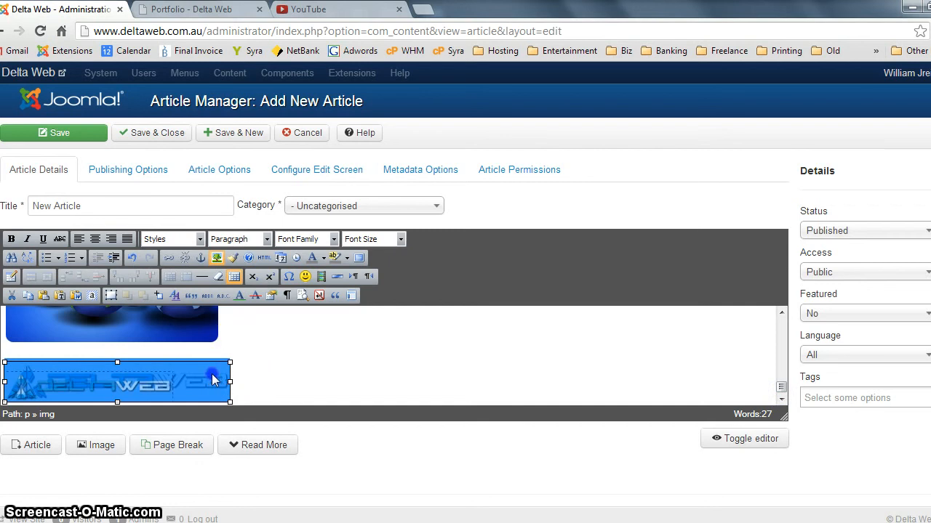
{"action": "left_click", "coordinate": [244, 391]}
- Enlarge the Delta Web logo proportionally to about one and a half times its original width and deselect it
{"action": "left_click", "coordinate": [167, 387]}
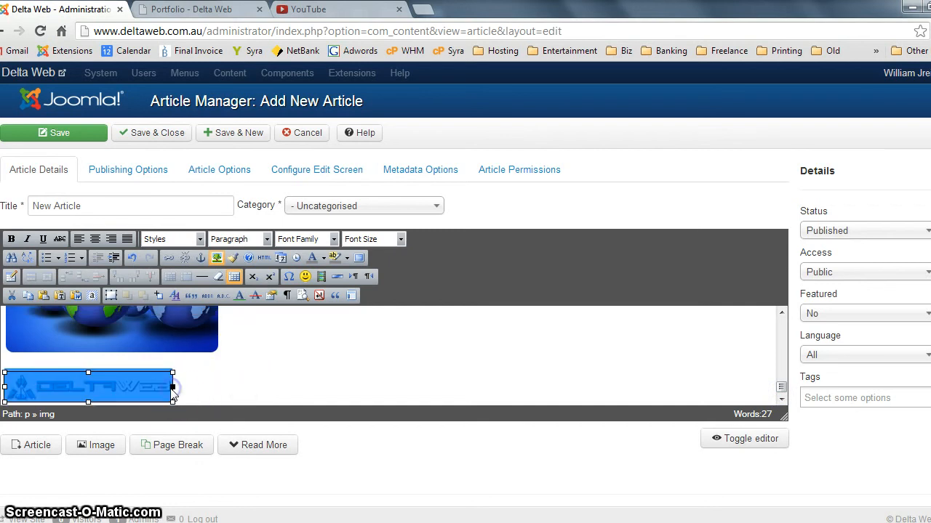
{"action": "left_click_drag", "start_coordinate": [172, 400], "coordinate": [385, 429]}
{"action": "left_click", "coordinate": [451, 389]}
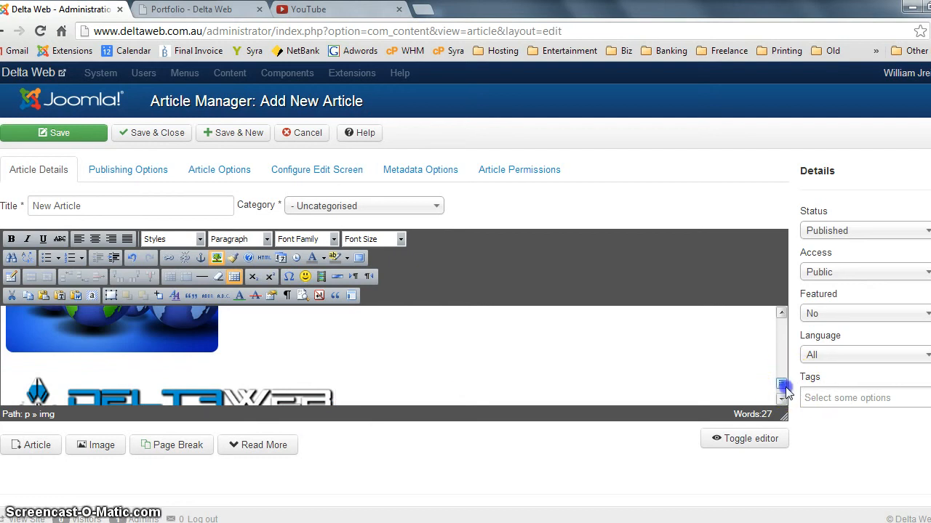
{"action": "left_click", "coordinate": [782, 399]}
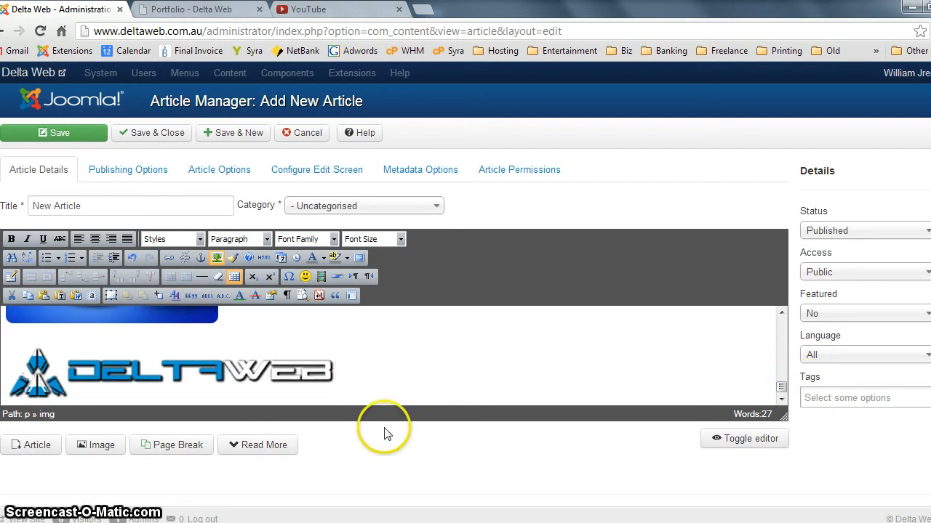
{"action": "left_click", "coordinate": [259, 382]}
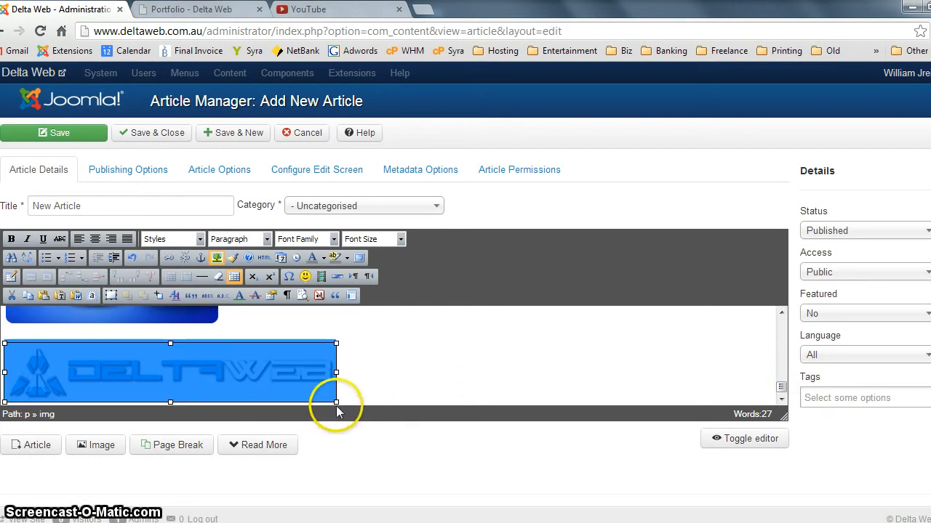
{"action": "left_click_drag", "start_coordinate": [337, 409], "coordinate": [361, 381]}
{"action": "left_click", "coordinate": [361, 382]}
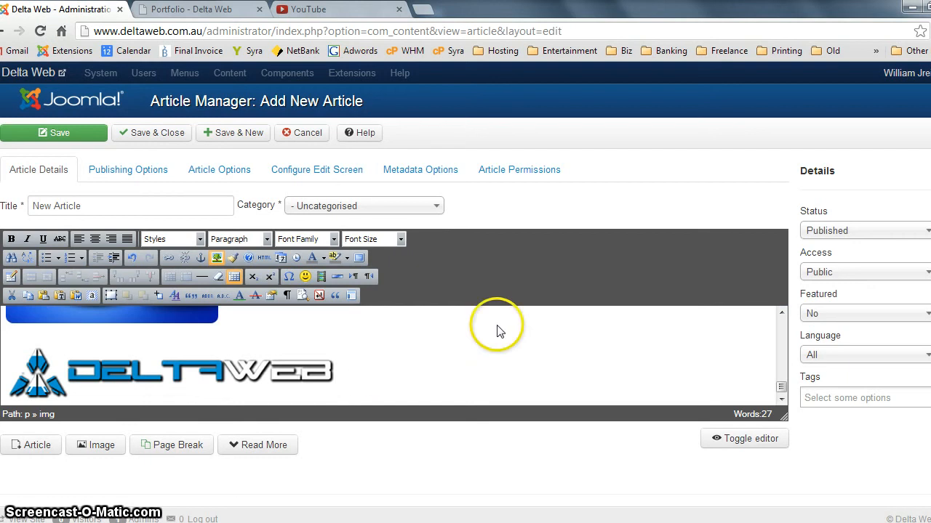
- Add an empty paragraph below the logo and save the article, keeping it open for editing
{"action": "key", "text": "Return"}
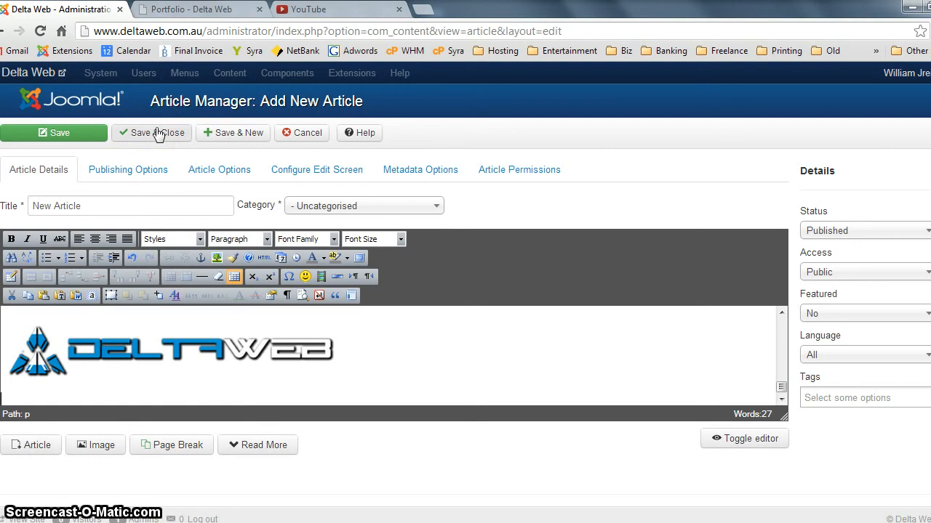
{"action": "left_click", "coordinate": [91, 137]}
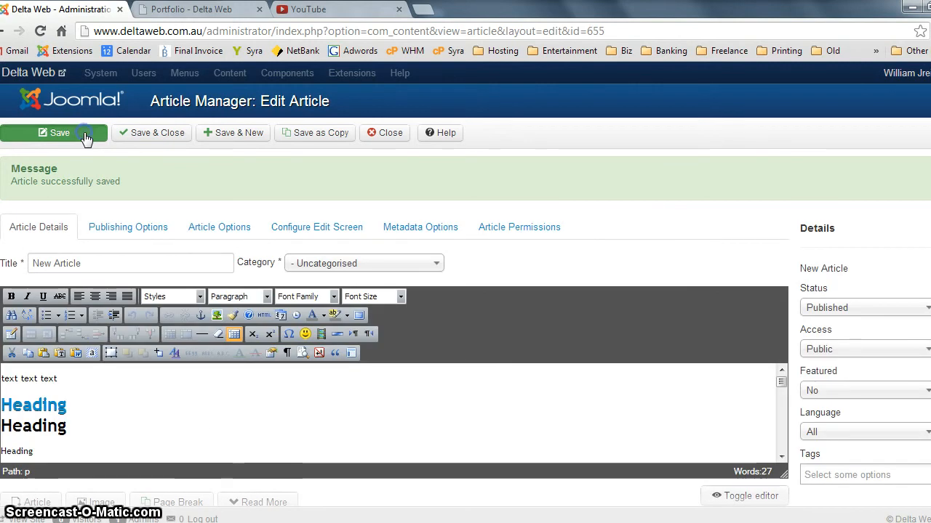
- Save the article again and close it to return to the article list
{"action": "left_click", "coordinate": [85, 137]}
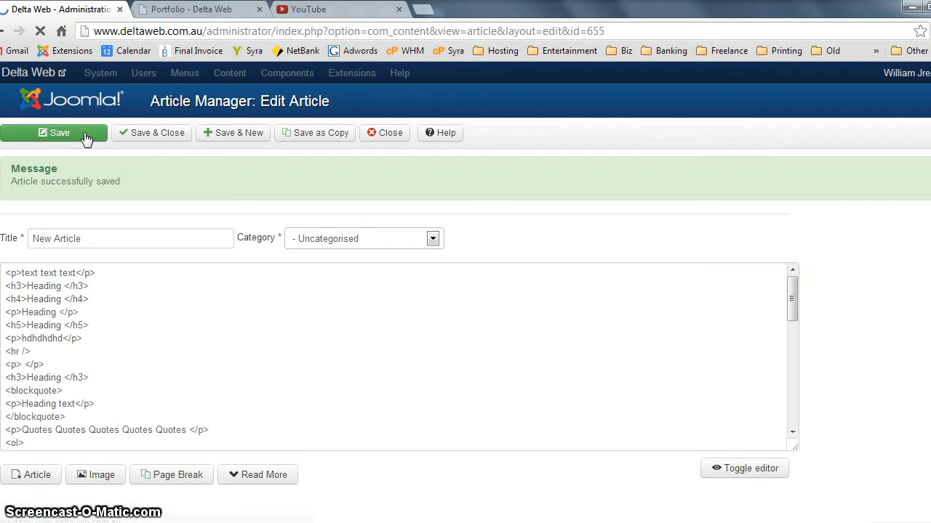
{"action": "left_click", "coordinate": [123, 137]}
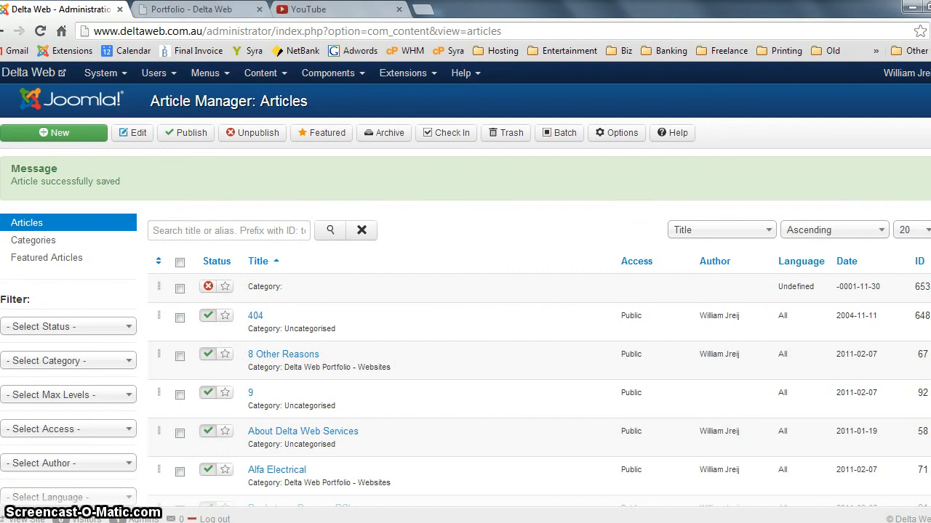
- Search the article list for "new" and open New Article for editing
{"action": "scroll", "coordinate": [466, 291], "scroll_direction": "down", "scroll_amount": 10}
{"action": "scroll", "coordinate": [896, 268], "scroll_direction": "up", "scroll_amount": 10}
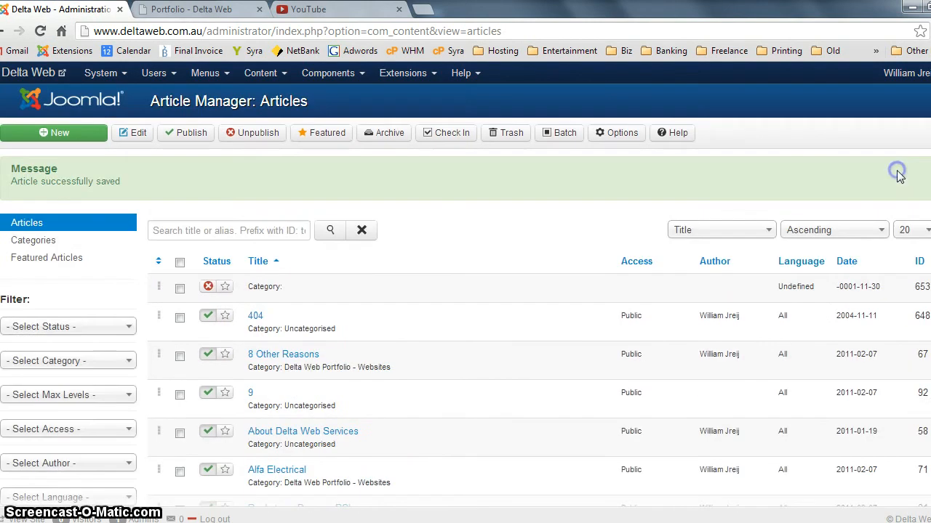
{"action": "left_click", "coordinate": [156, 228]}
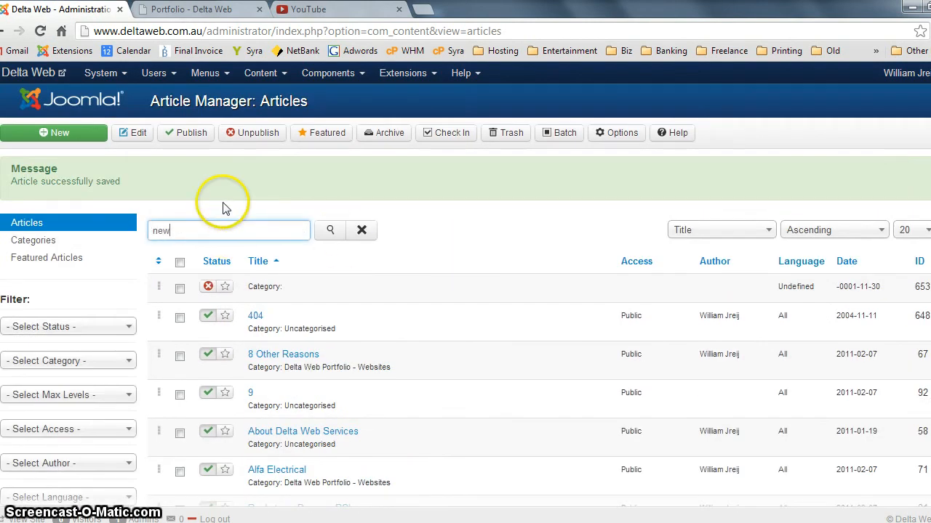
{"action": "type", "text": "new"}
{"action": "key", "text": "Return"}
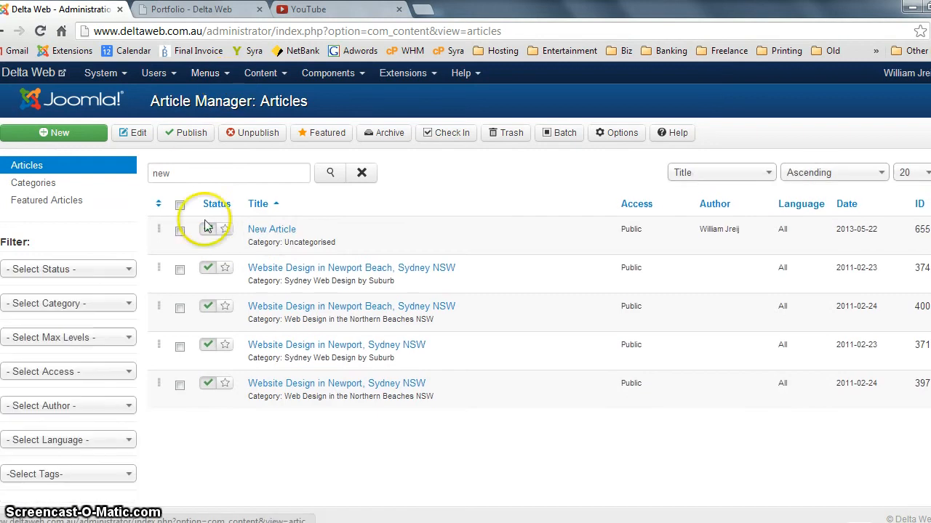
{"action": "left_click", "coordinate": [274, 230]}
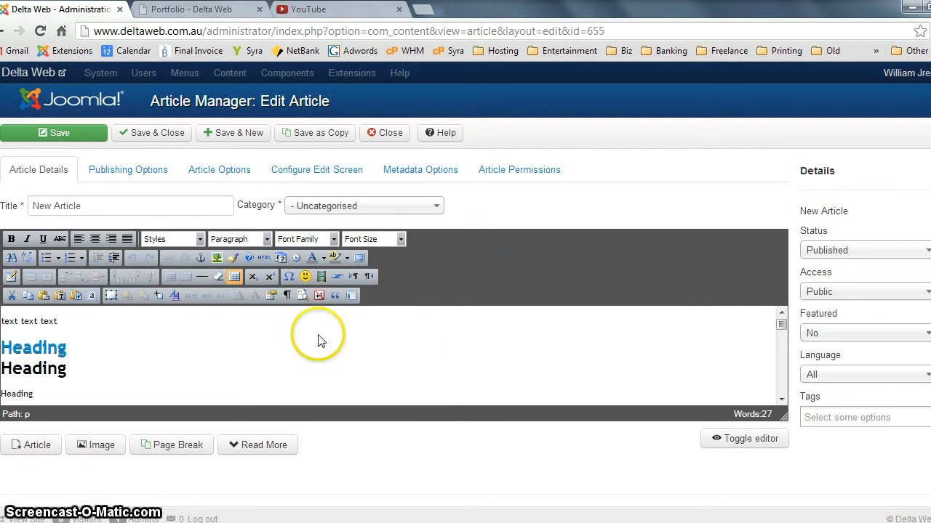
- Add two empty paragraphs below the "text text text" line at the start of the article
{"action": "left_click", "coordinate": [193, 336]}
{"action": "left_click", "coordinate": [176, 323]}
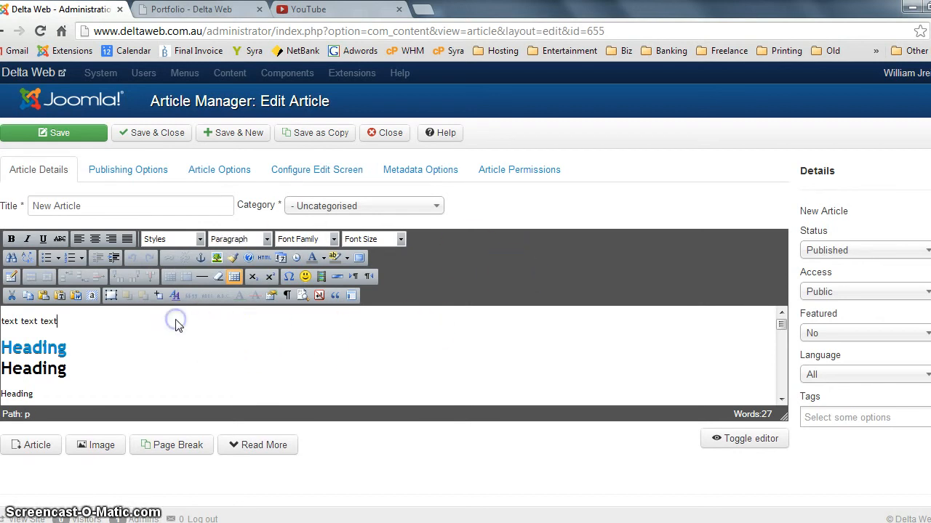
{"action": "key", "text": "Return"}
{"action": "key", "text": "Return"}
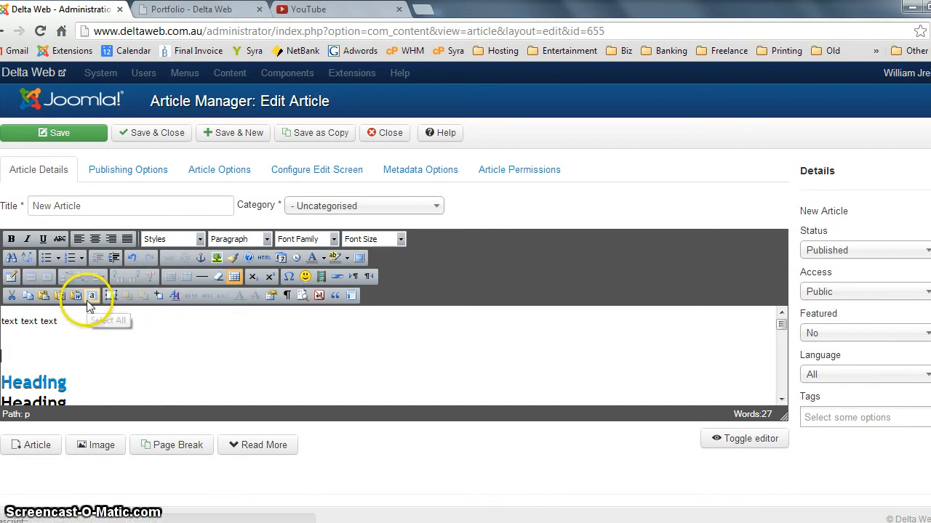
{"action": "right_click", "coordinate": [81, 304]}
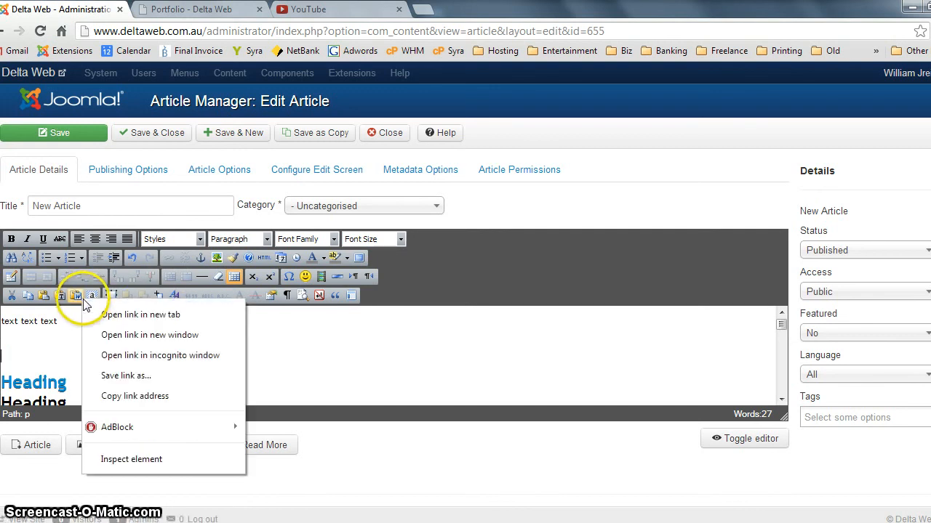
{"action": "left_click", "coordinate": [80, 304]}
{"action": "left_click", "coordinate": [80, 304]}
{"action": "left_click", "coordinate": [465, 270]}
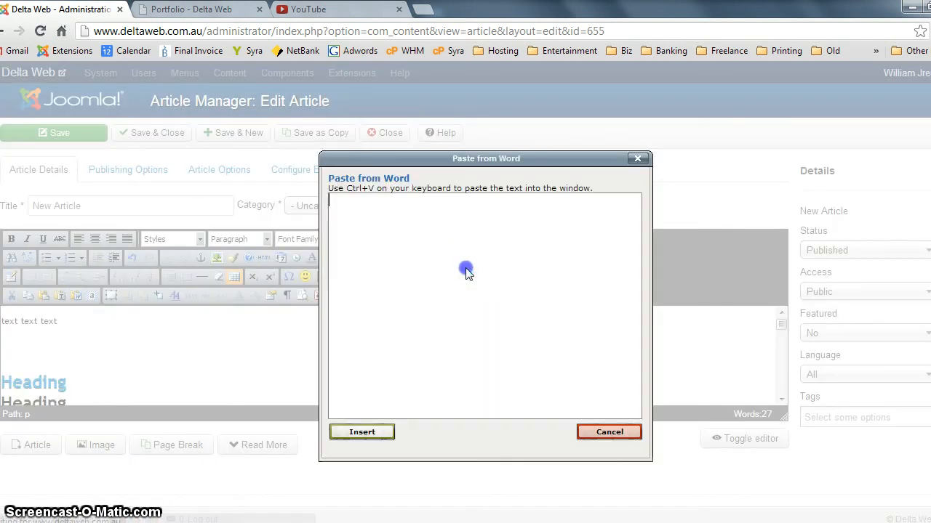
{"action": "type", "text": "http://www.deltaweb.com.au/design-optimise-create.html"}
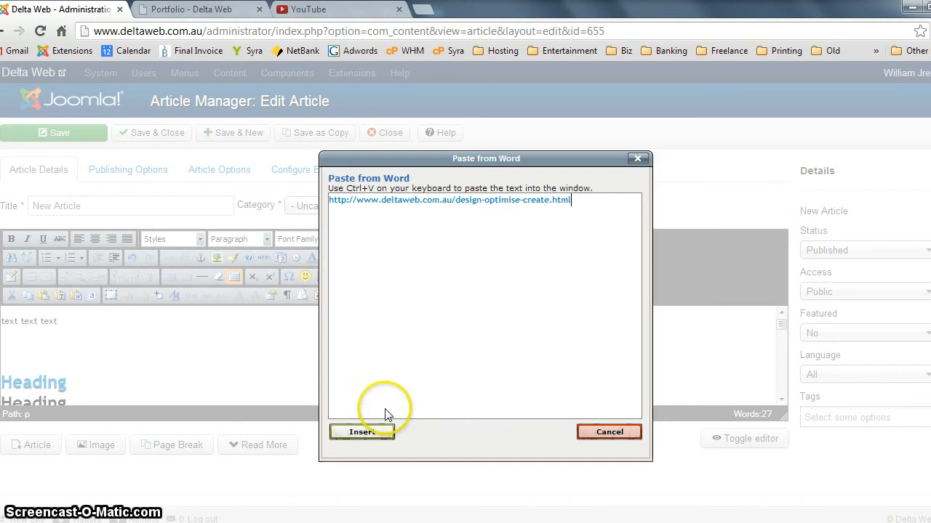
{"action": "left_click", "coordinate": [361, 432]}
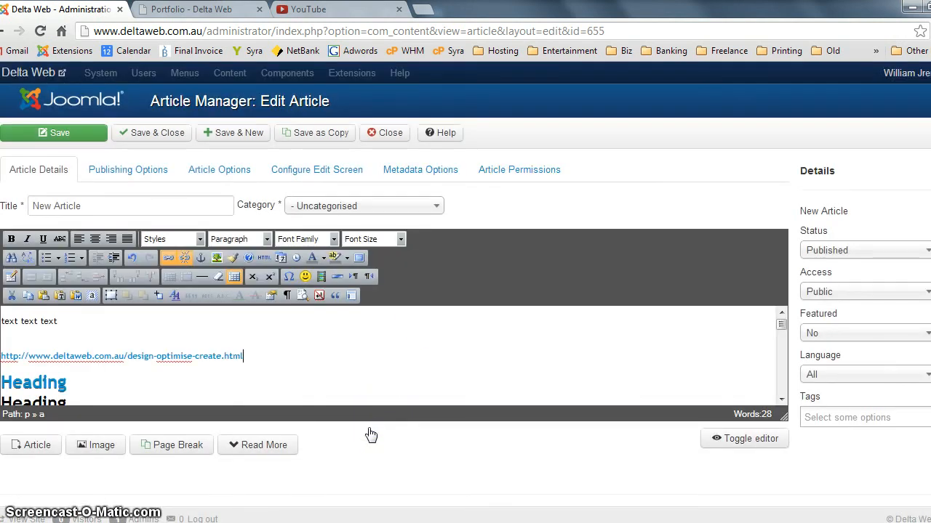